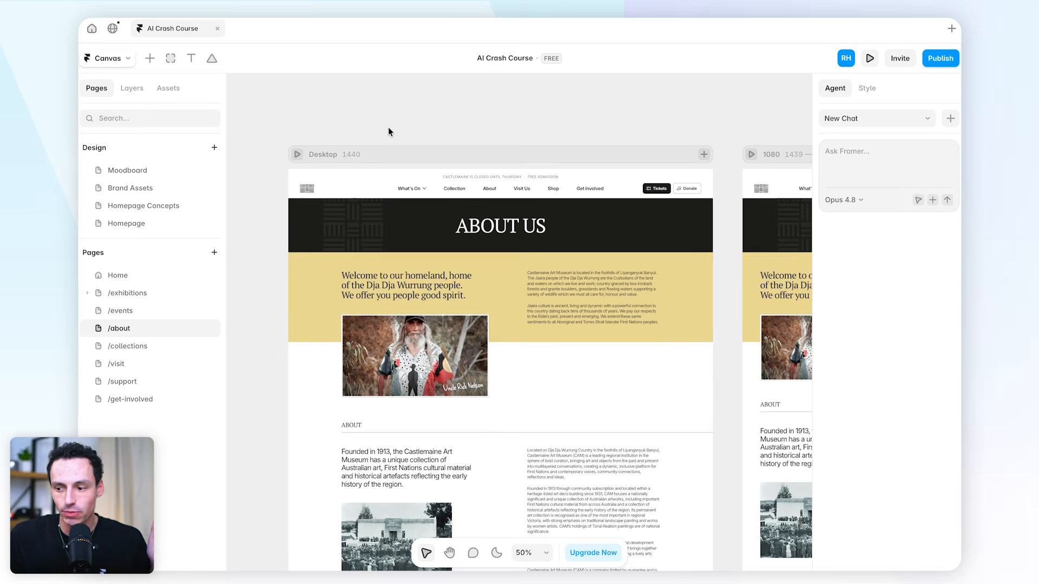
pyautogui.click(306, 155)
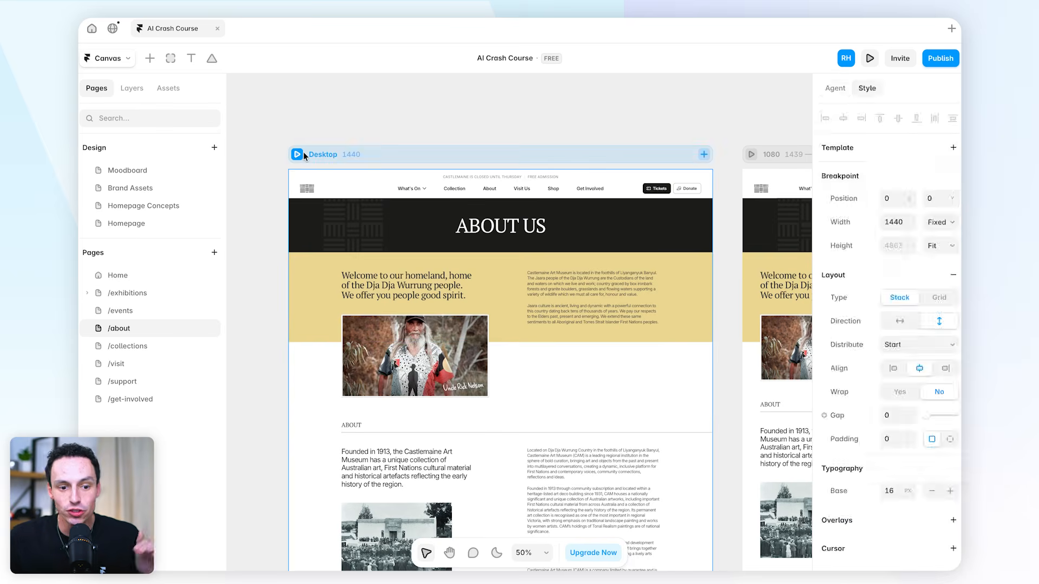
pyautogui.click(366, 115)
pyautogui.click(111, 59)
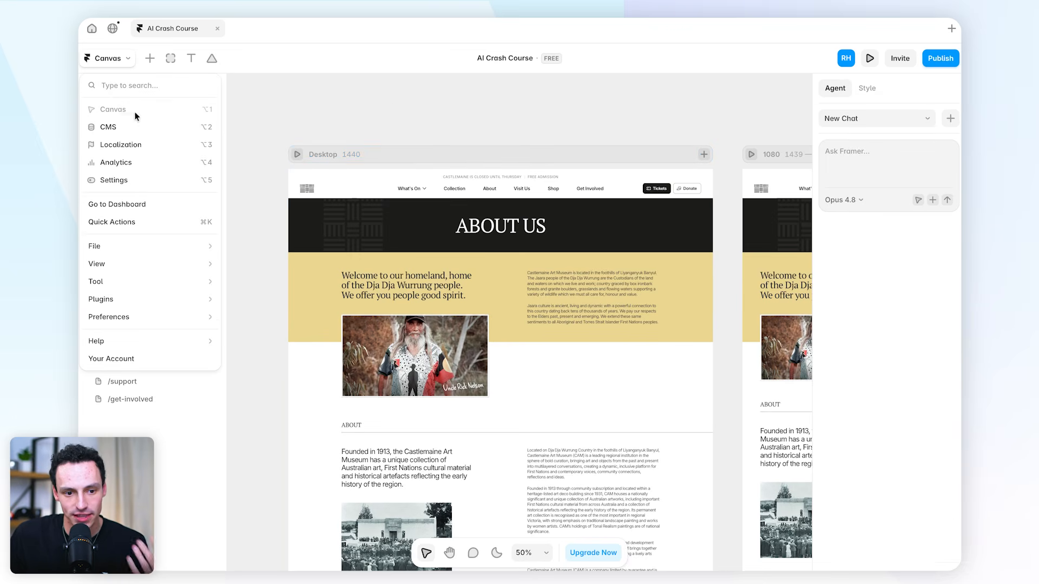
pyautogui.click(458, 106)
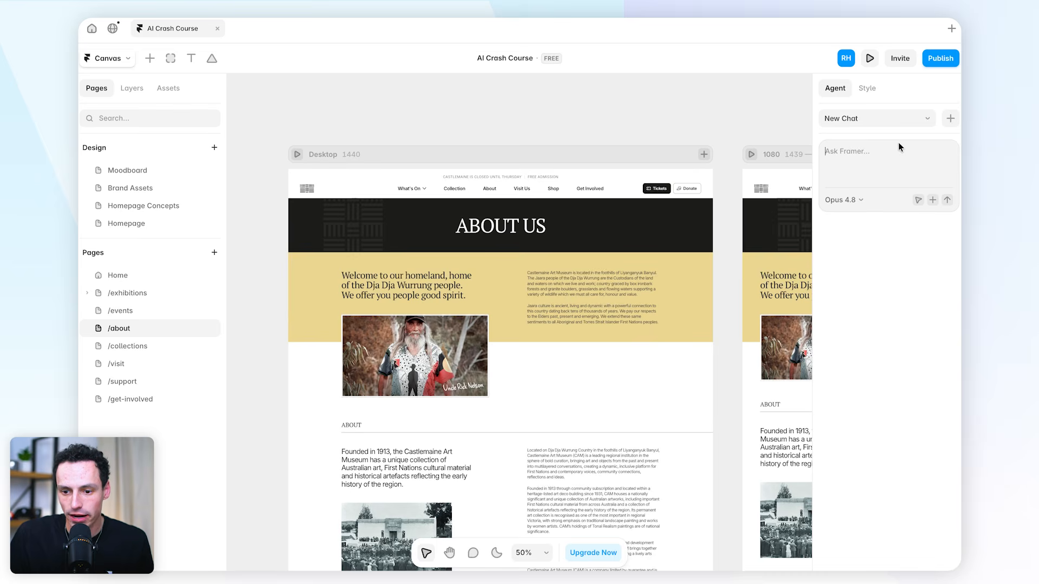
# Check which AI models the agent offers and their relative credit costs, keeping the current model
pyautogui.click(856, 201)
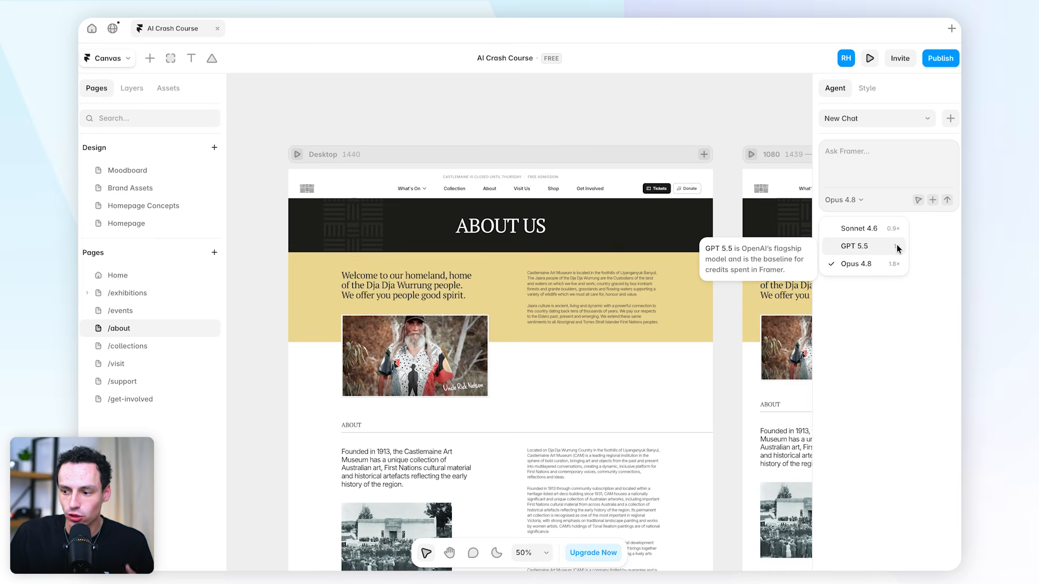
pyautogui.click(883, 318)
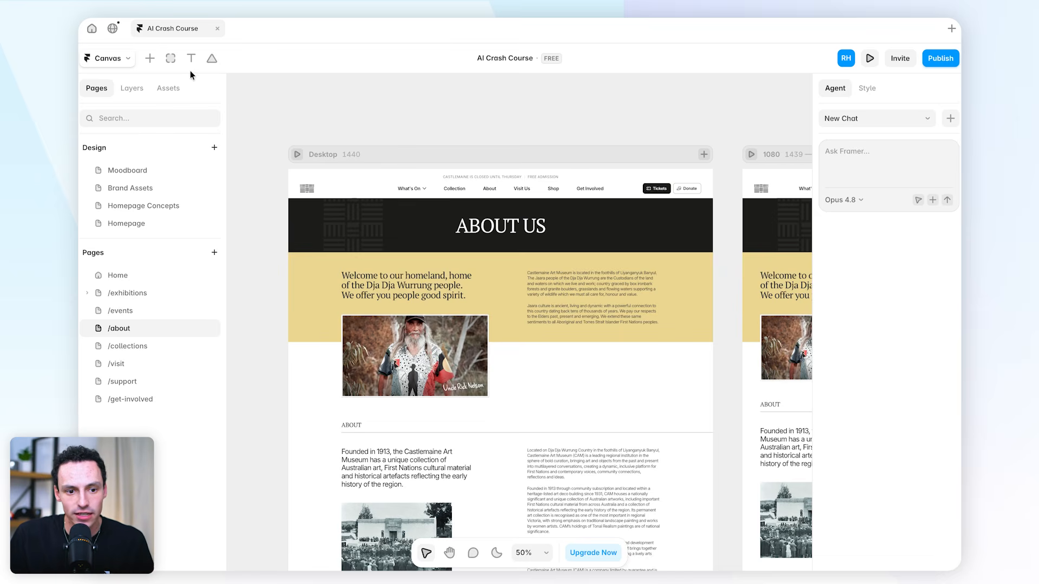
# Review credit usage in the site settings, clearing the AI Crash Course project filter
pyautogui.click(114, 59)
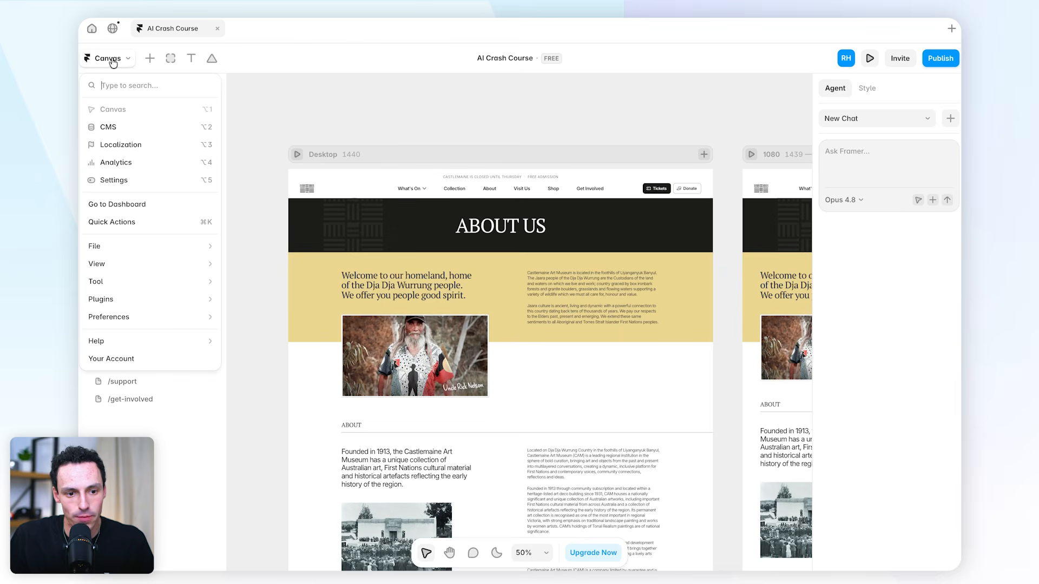
pyautogui.click(119, 180)
pyautogui.click(119, 180)
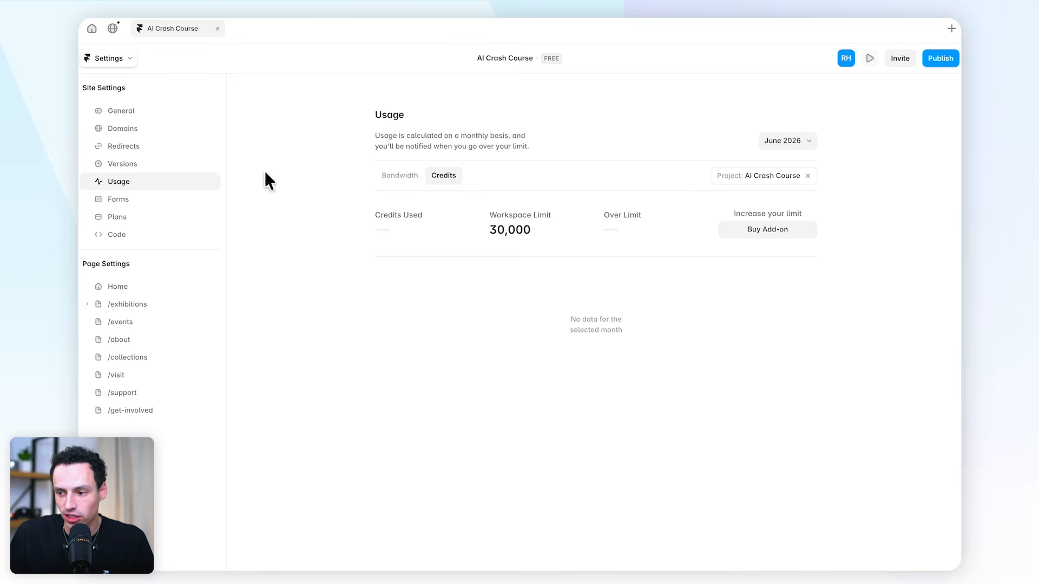
pyautogui.click(808, 176)
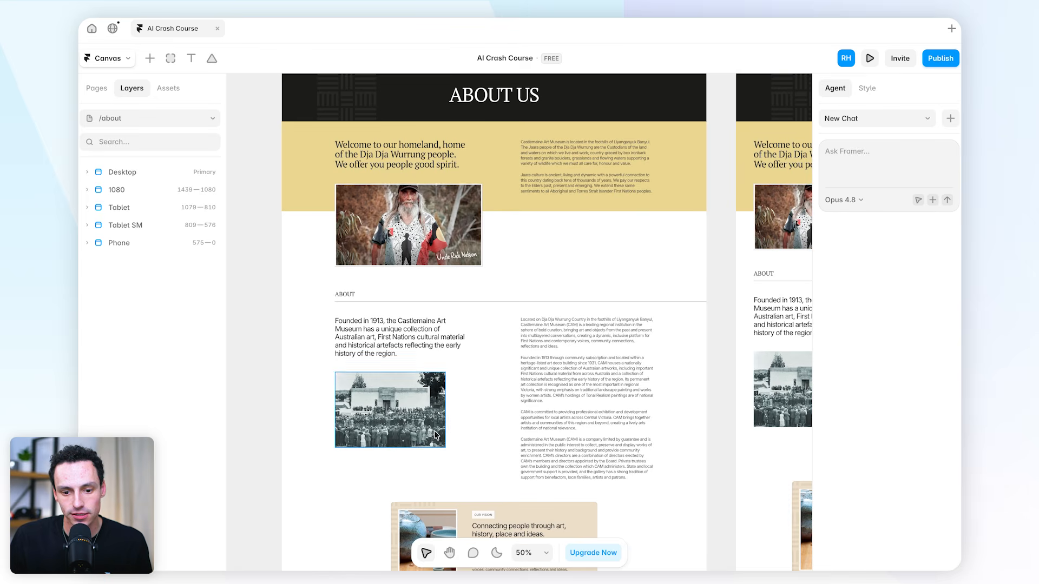
# Reference the two-column stack under the About heading in the agent chat and send "Update the content and replace the image"
pyautogui.click(522, 349)
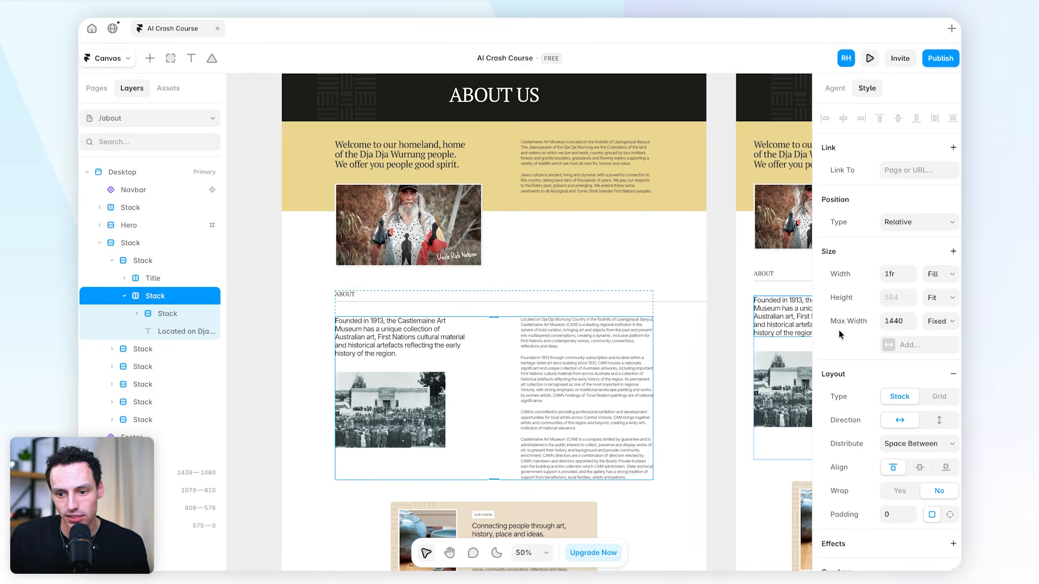
pyautogui.click(834, 91)
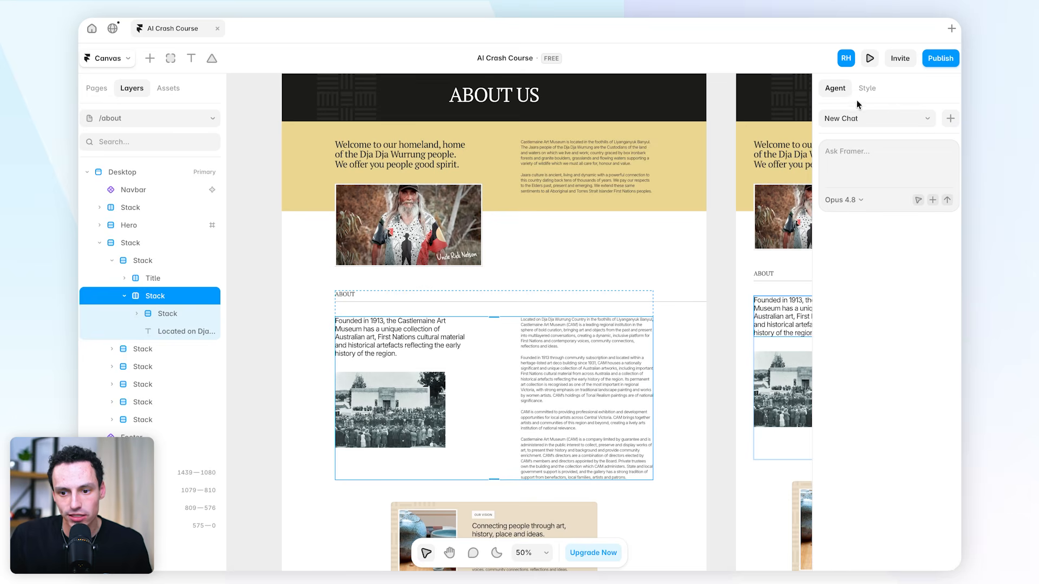
pyautogui.click(918, 201)
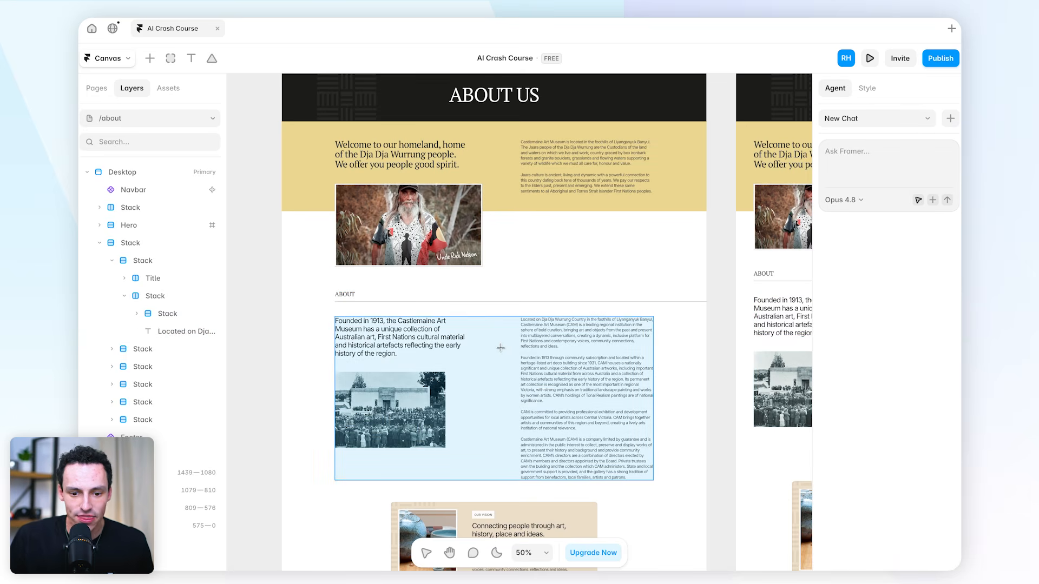
pyautogui.click(501, 348)
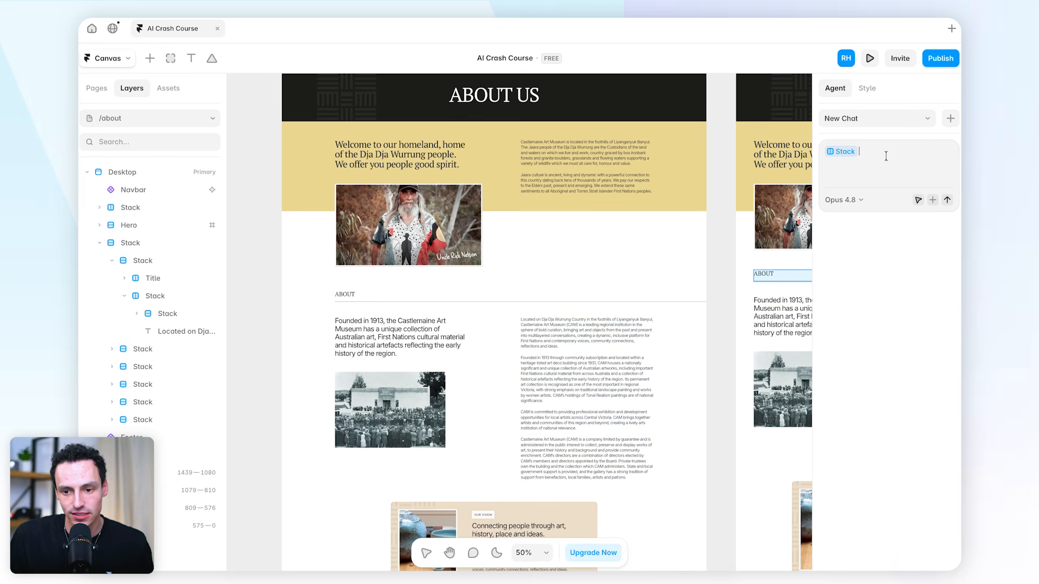
pyautogui.write('Update the content and replace the image')
pyautogui.press('Return')
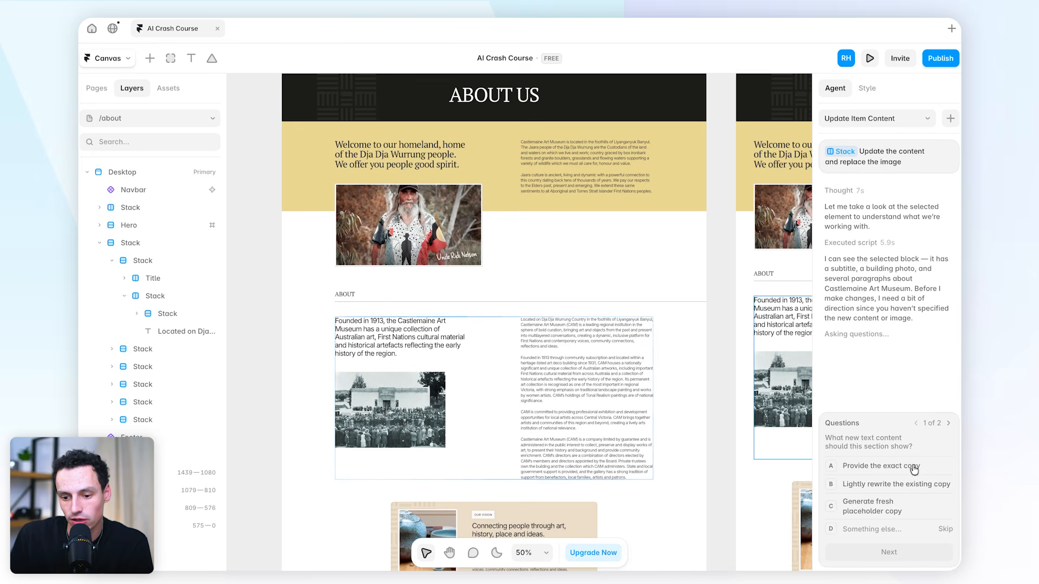
# Answer the agent's questions with "Generate fresh placeholder copy" and "Find a fitting stock photo", and submit them
pyautogui.click(897, 510)
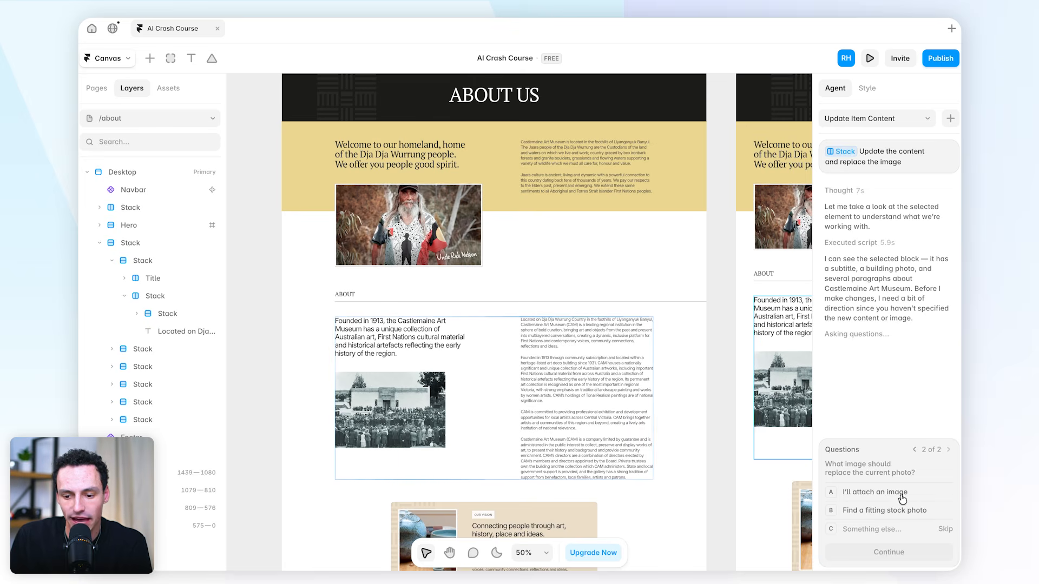
pyautogui.click(875, 512)
pyautogui.click(891, 552)
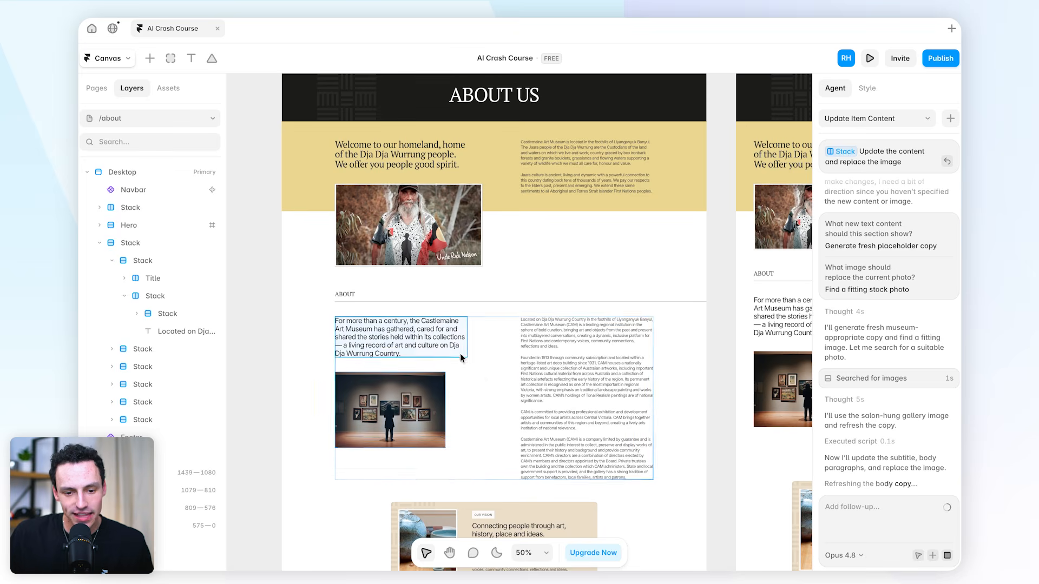
# Inspect the refreshed About section up close and check the prompt stats for the agent's changes
pyautogui.scroll(1, 439, 407)
pyautogui.scroll(3, 439, 407)
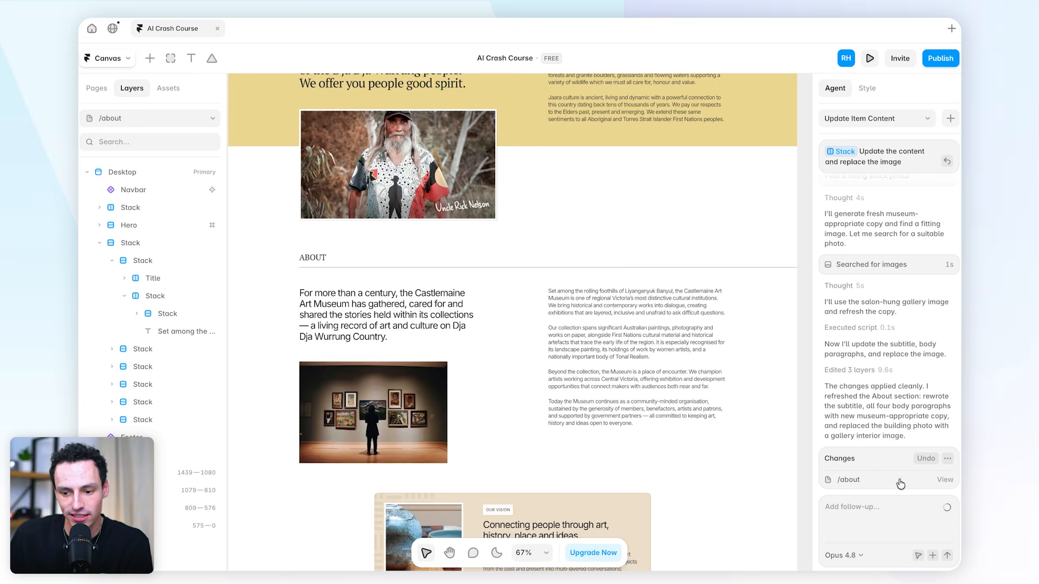
pyautogui.click(948, 460)
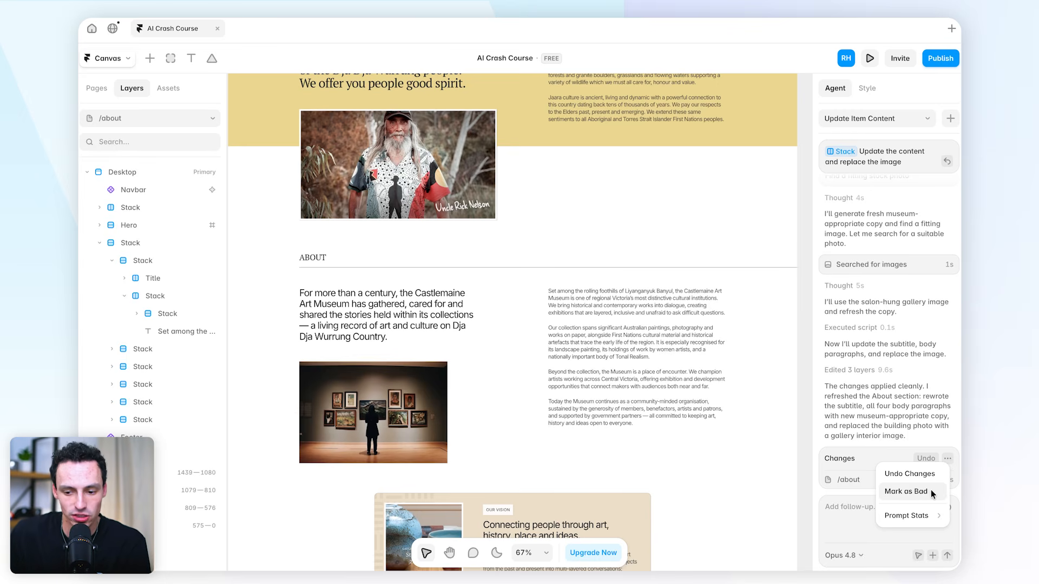
pyautogui.moveTo(920, 514)
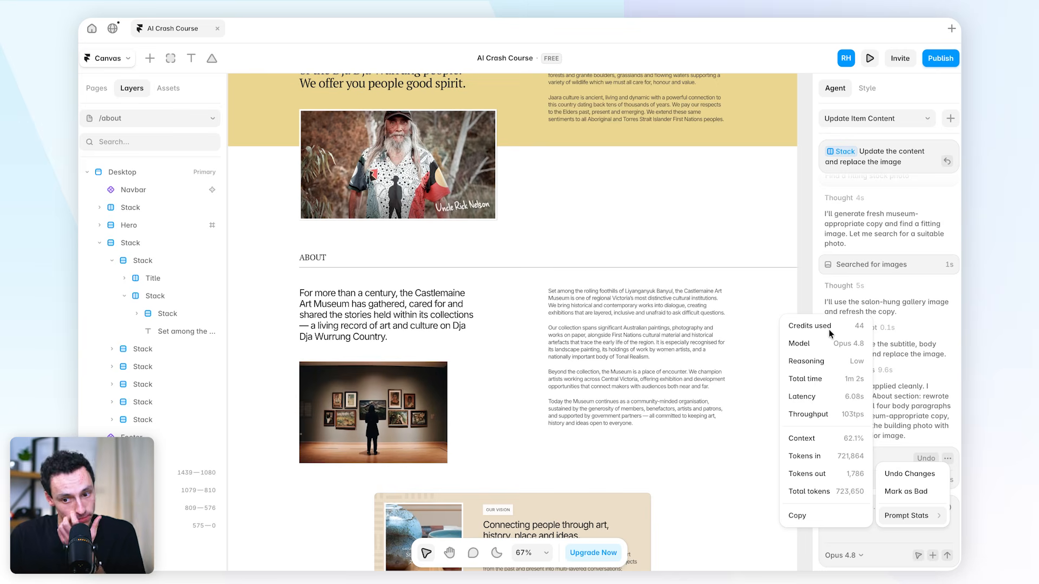
pyautogui.click(878, 466)
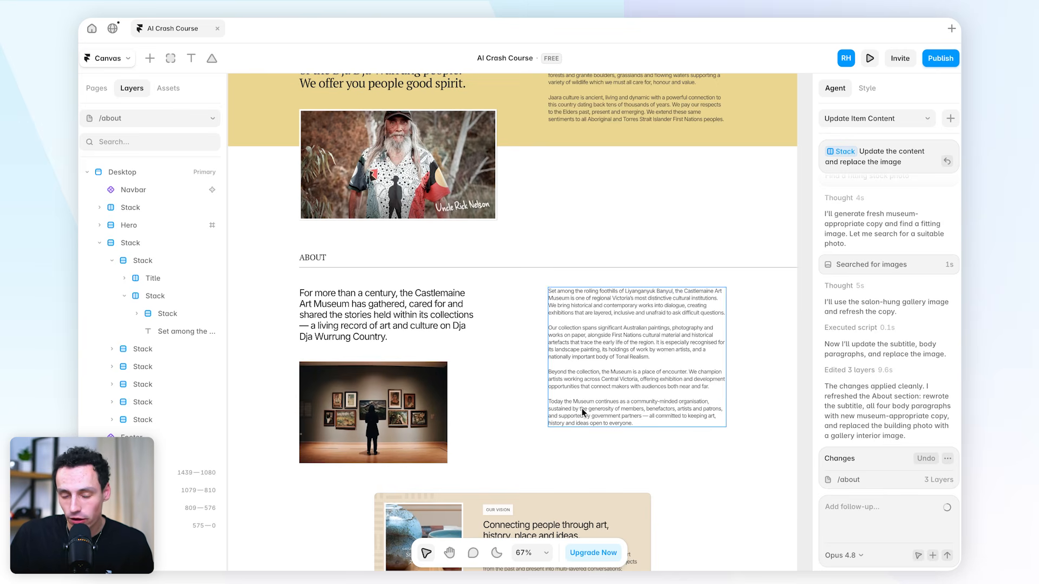
# Start a follow-up prompt to the agent reading "Build a new pricing section using"
pyautogui.scroll(-5, 584, 407)
pyautogui.scroll(3, 584, 407)
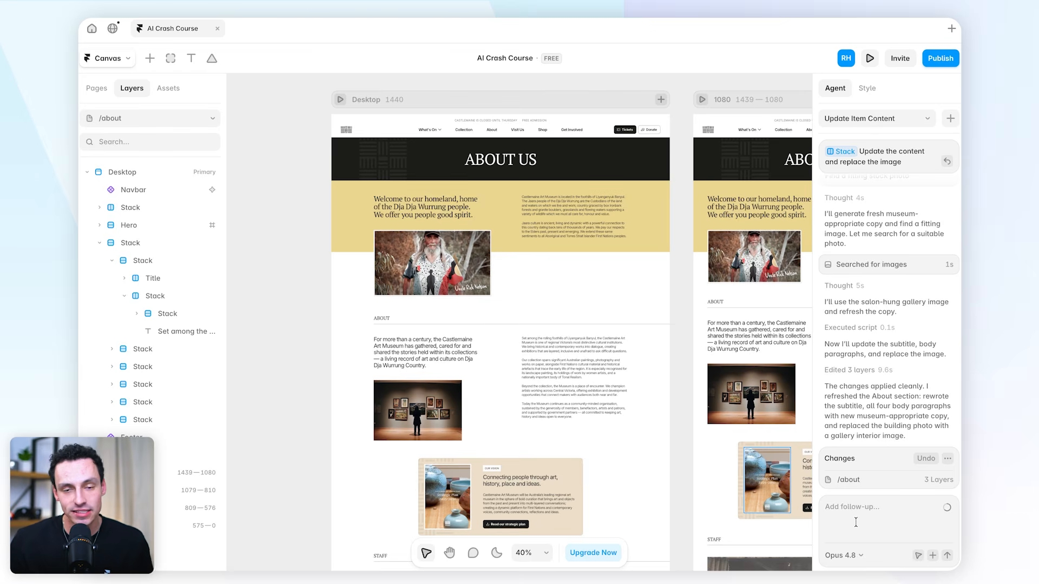
pyautogui.write('Build a new pricing section')
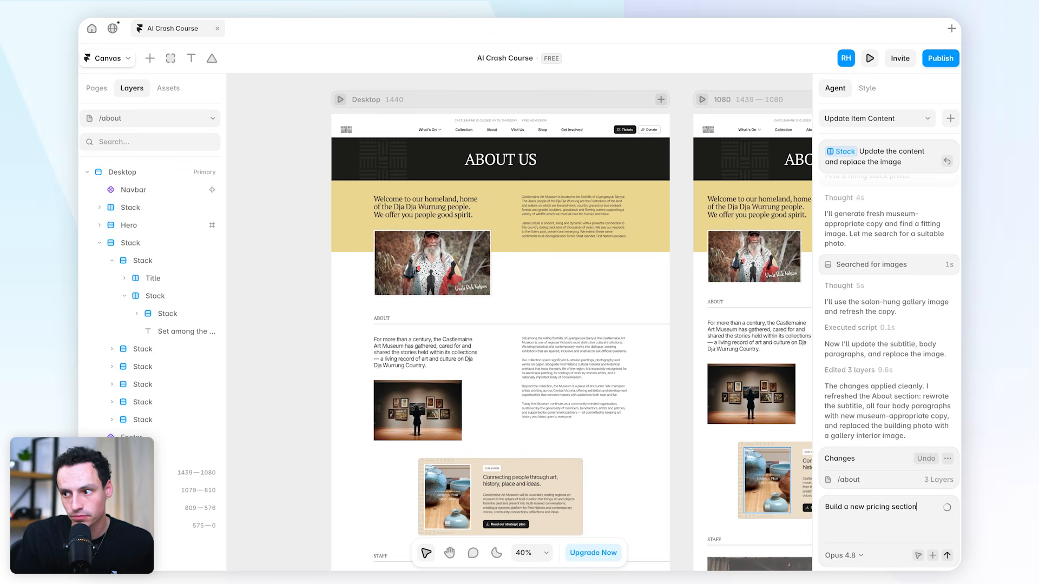
pyautogui.write(' using ')
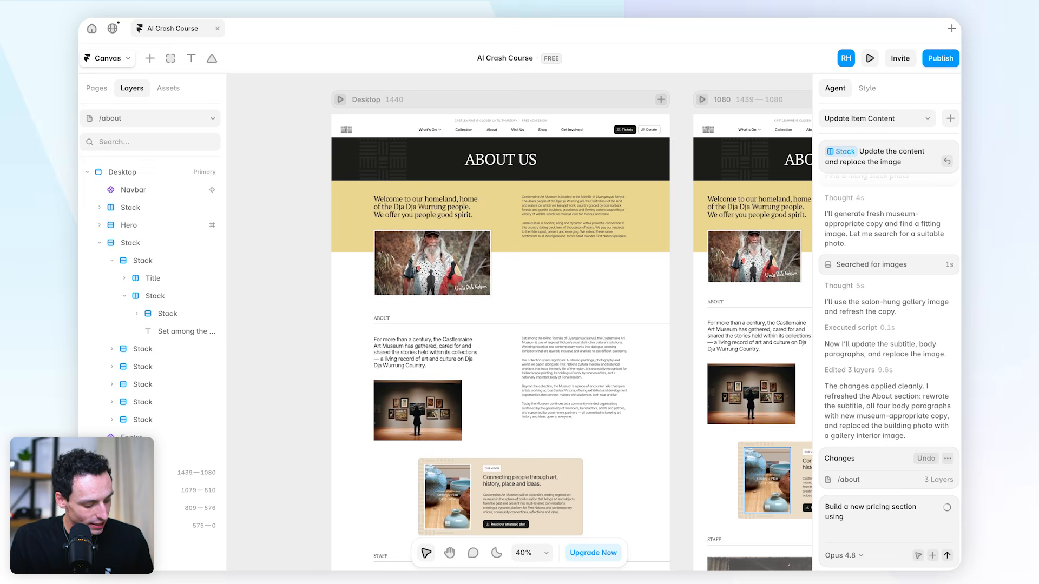
# Browse the pages, collections, components and styles that can be mentioned in the prompt, and remove the unused @
pyautogui.write('@')
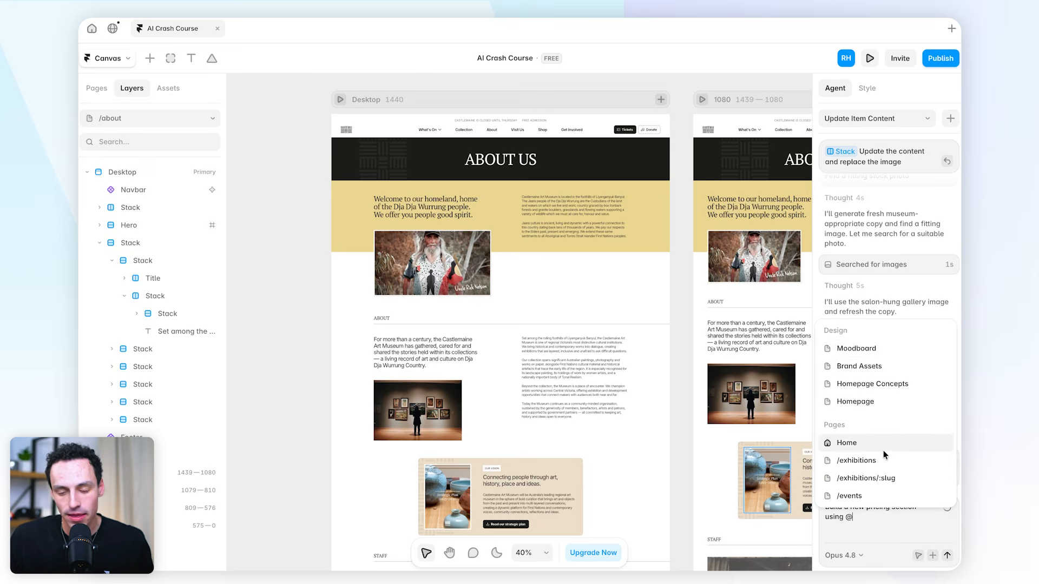
pyautogui.scroll(-5, 884, 450)
pyautogui.scroll(-1, 897, 451)
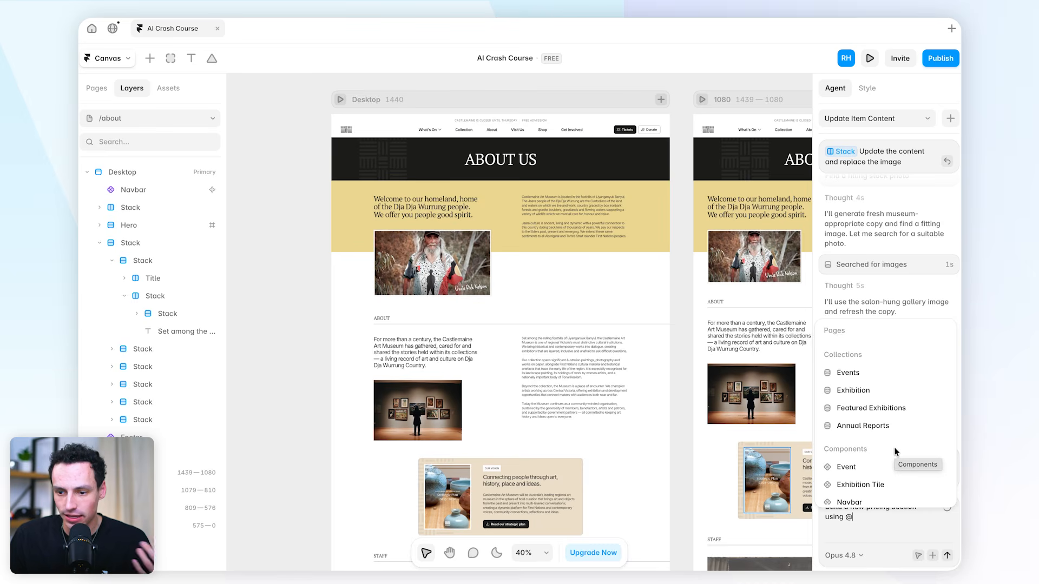
pyautogui.scroll(4, 893, 449)
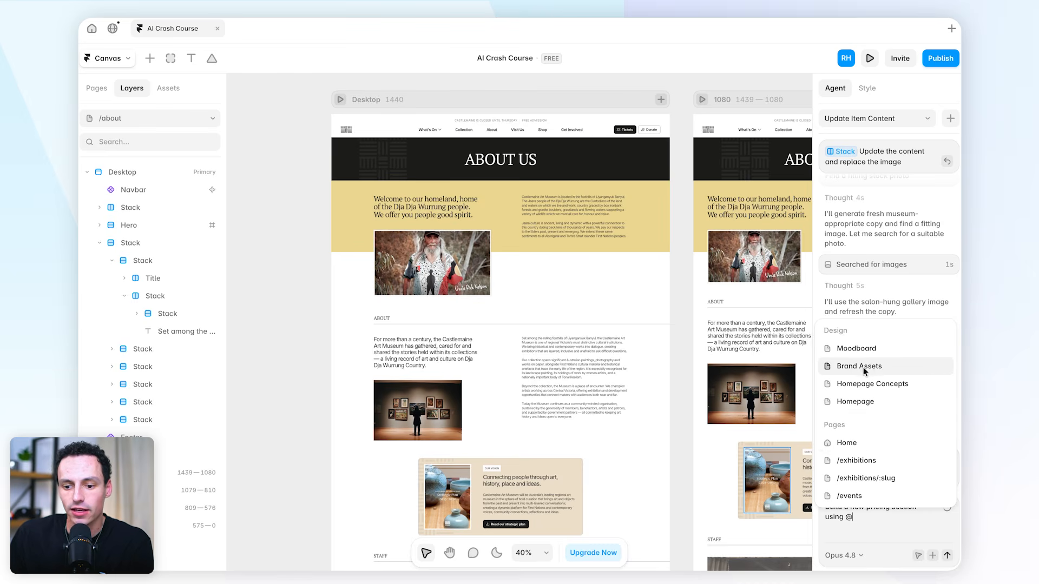
pyautogui.scroll(-1, 872, 406)
pyautogui.scroll(-6, 871, 410)
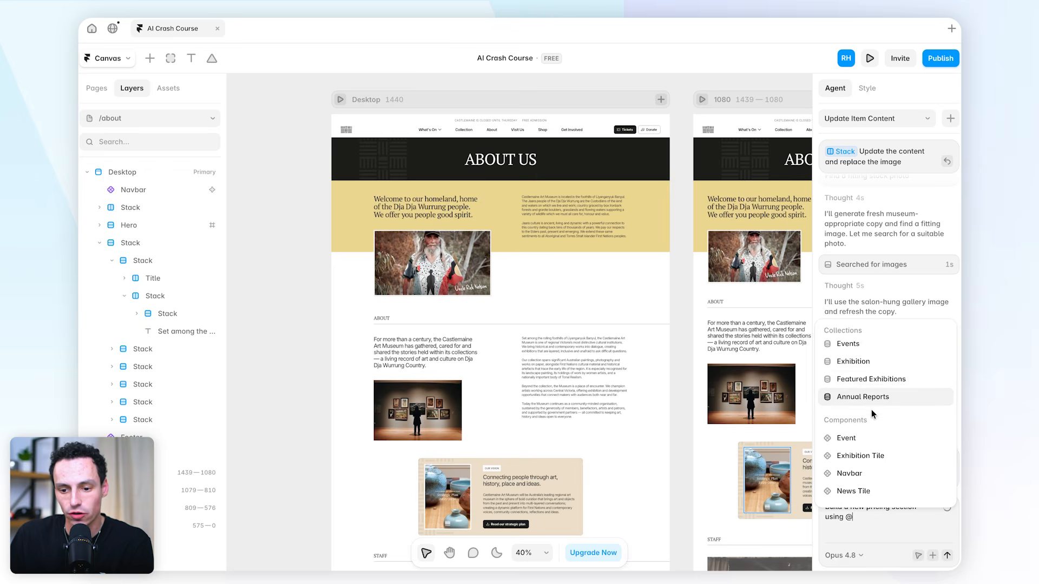
pyautogui.scroll(-10, 882, 406)
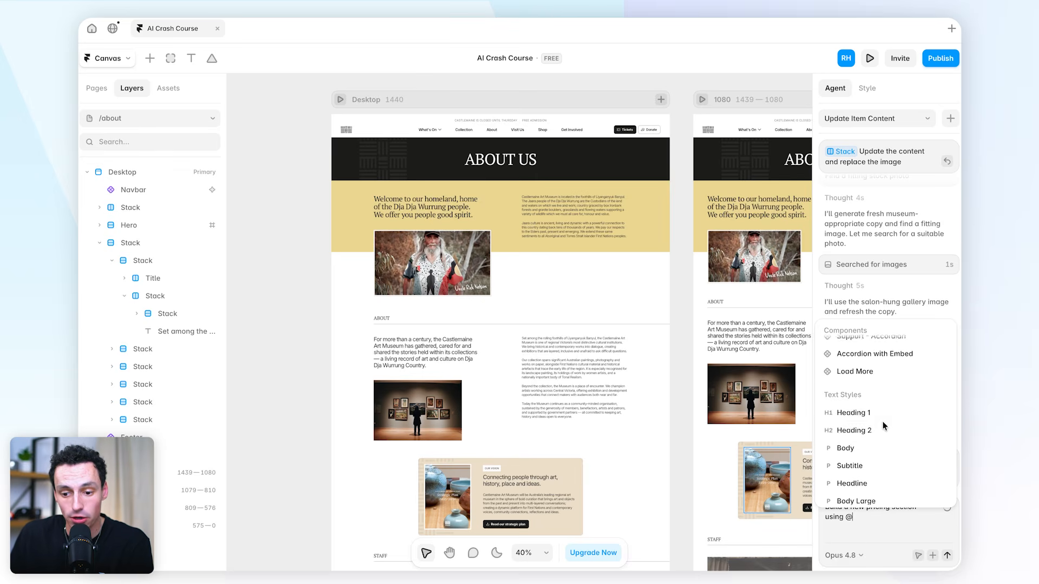
pyautogui.scroll(-1, 883, 426)
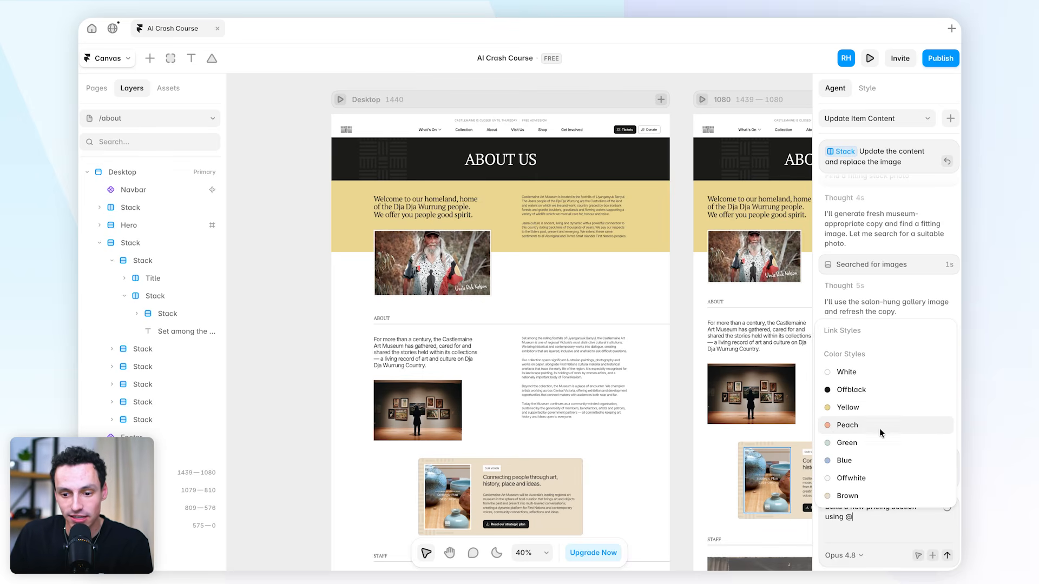
pyautogui.click(877, 522)
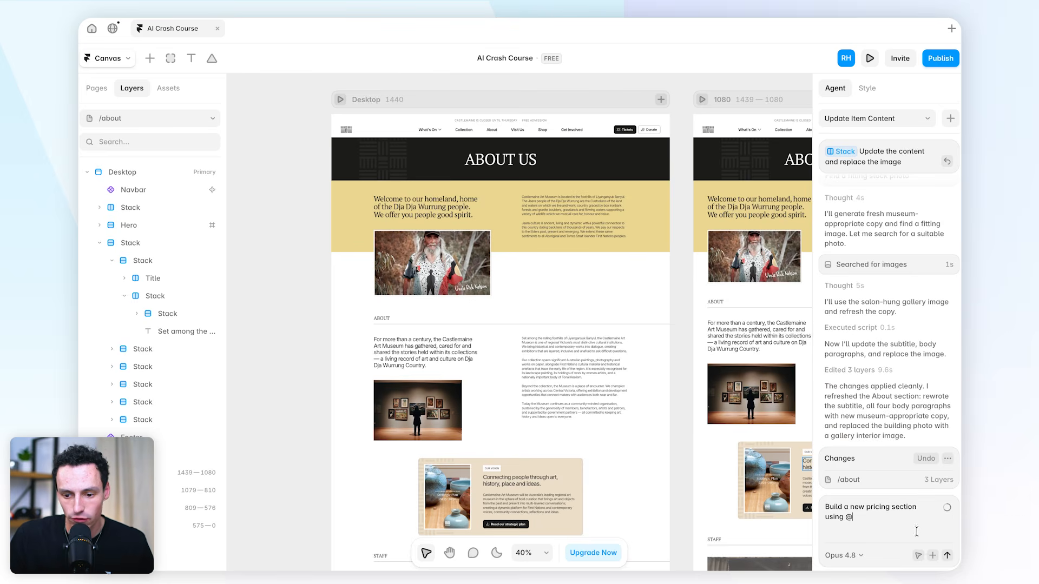
pyautogui.press('BackSpace')
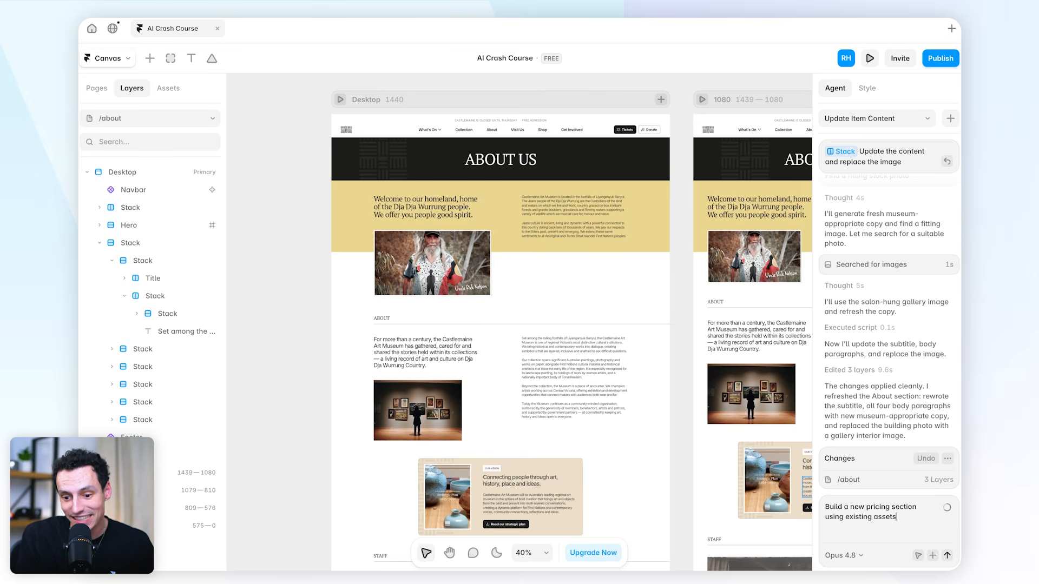
# Continue the prompt with "existing assets and styles from my website. Add to the" and mention the /about page
pyautogui.write('existing assets and styles from my website. Add')
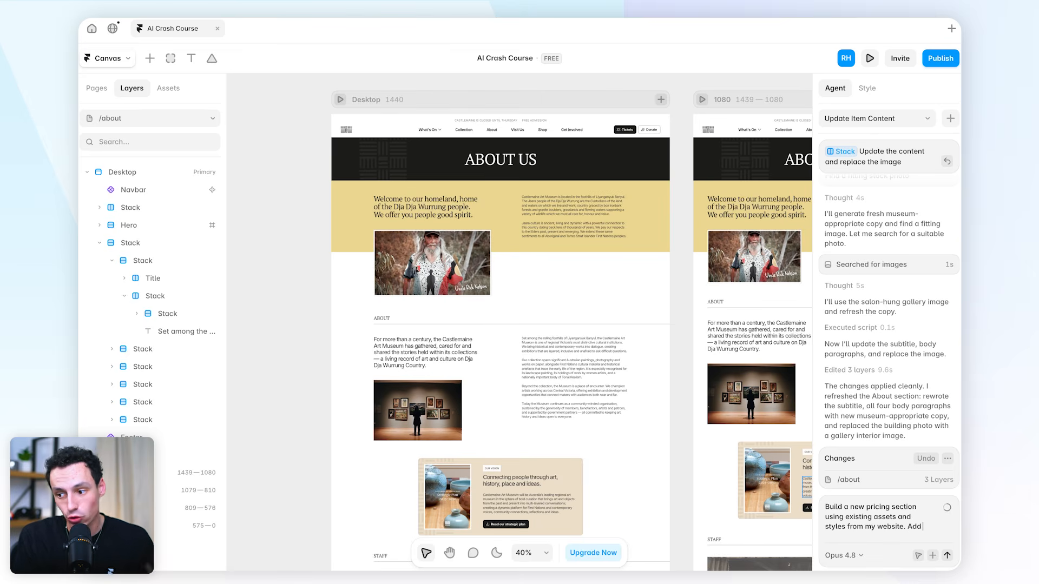
pyautogui.write('to the ')
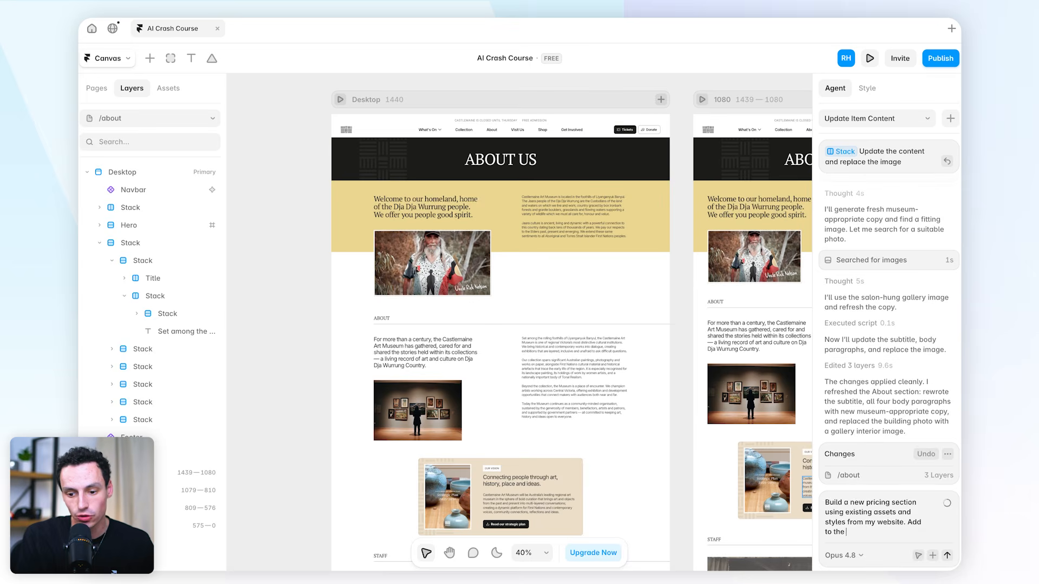
pyautogui.write('@')
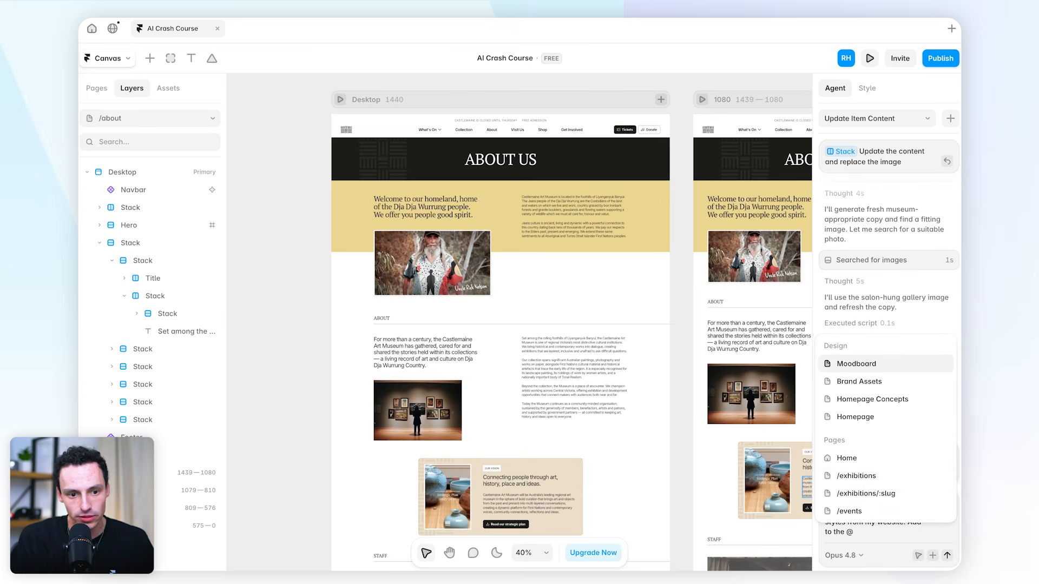
pyautogui.write('about')
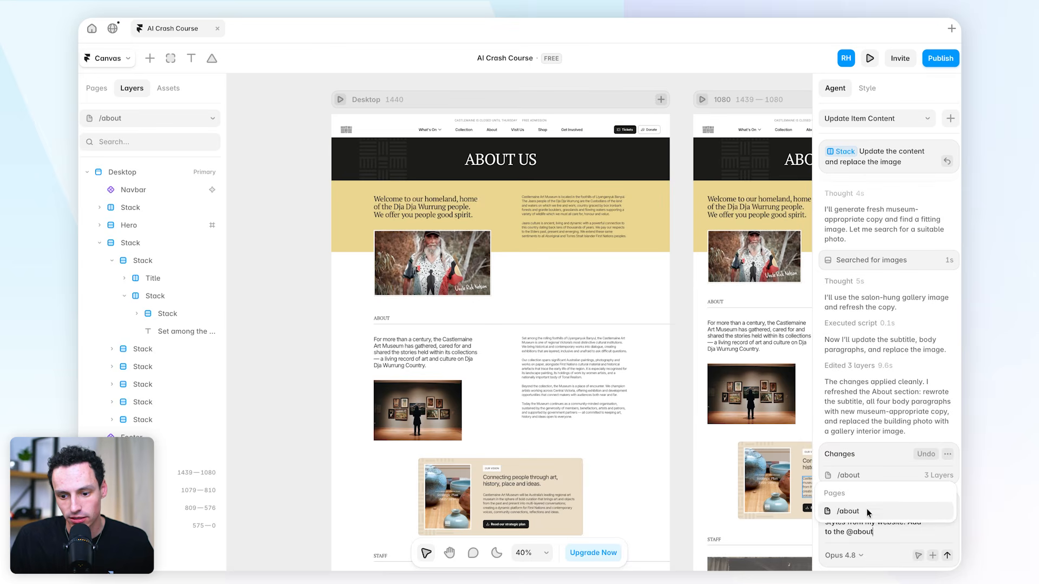
pyautogui.click(868, 512)
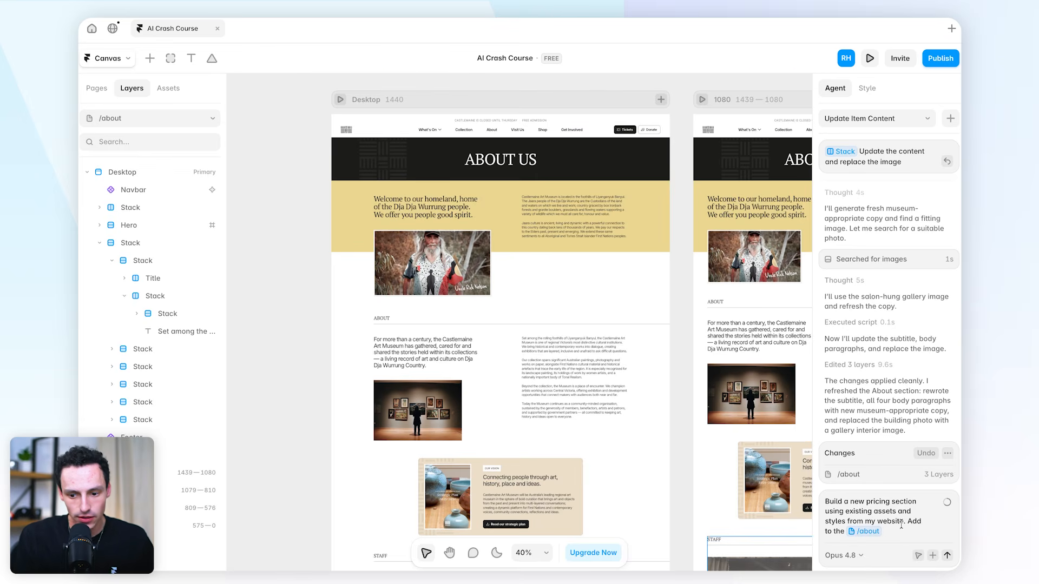
# Submit the pricing section prompt to the agent for the /about page
pyautogui.press('Return')
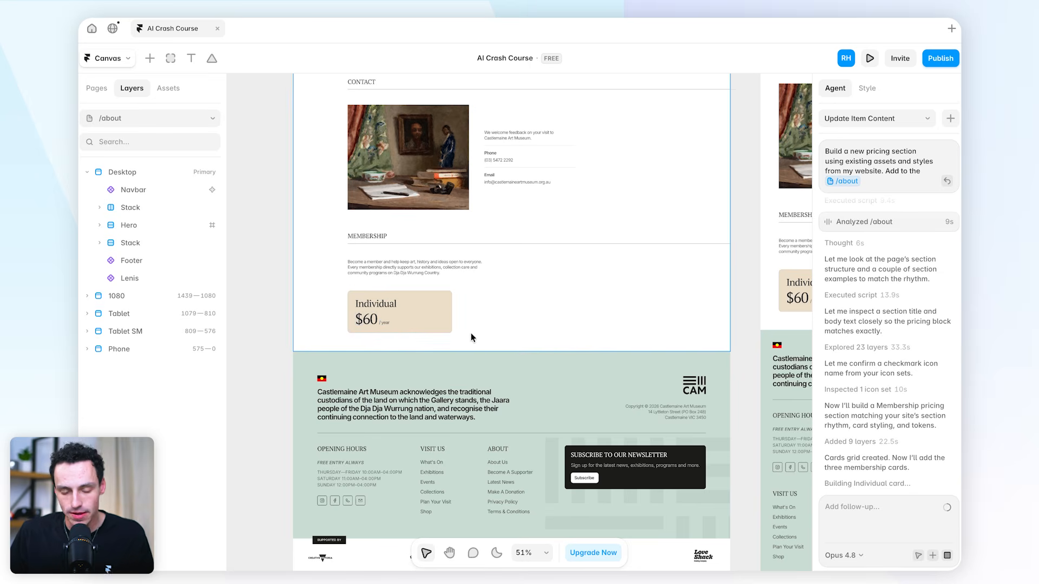
pyautogui.scroll(3, 493, 319)
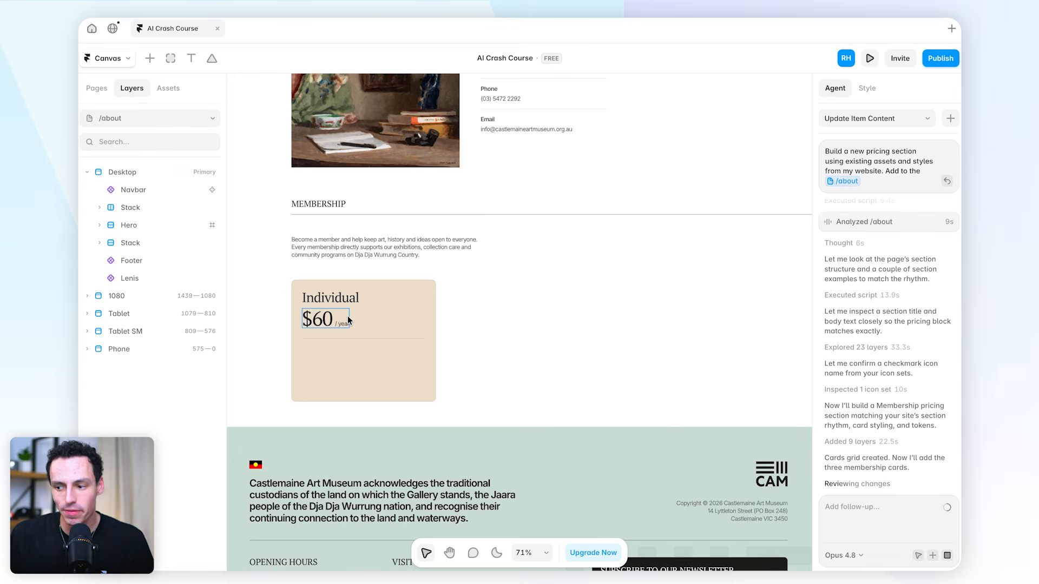
# Inspect the Individual card being built, checking its layout and the text style and color of its heading
pyautogui.click(375, 305)
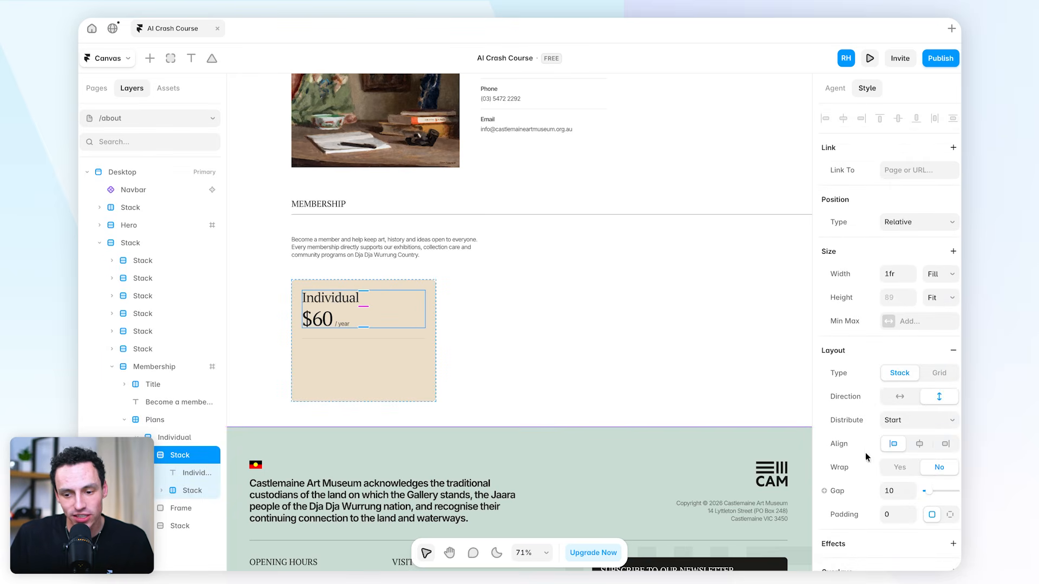
pyautogui.click(917, 445)
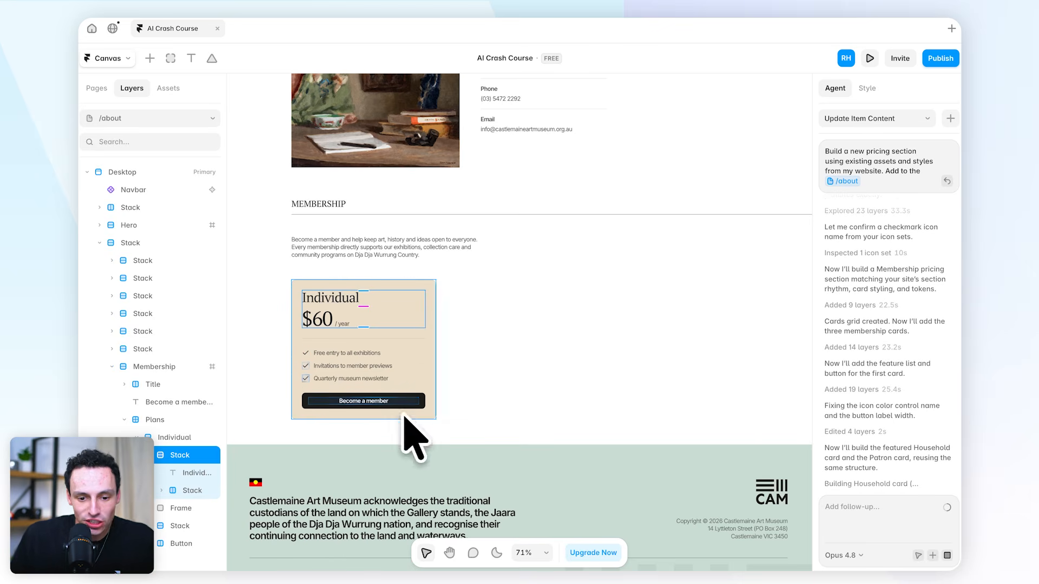
pyautogui.click(328, 302)
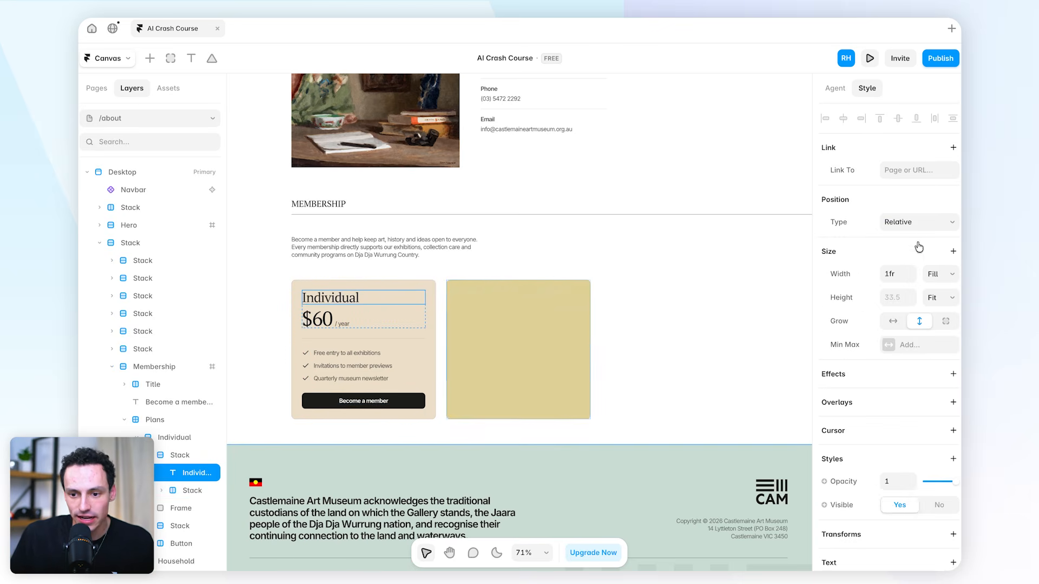
pyautogui.scroll(-3, 913, 303)
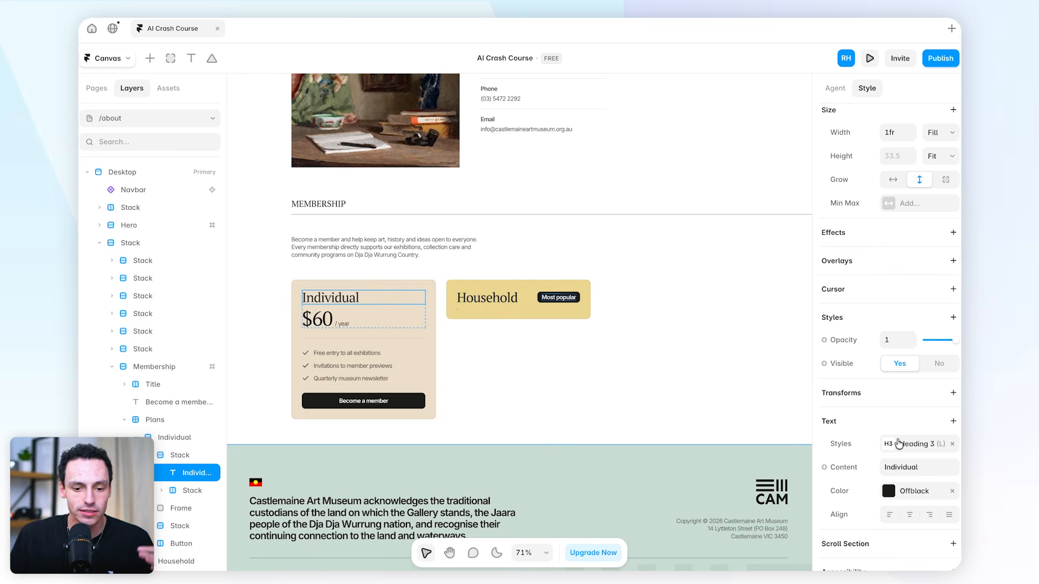
pyautogui.click(353, 338)
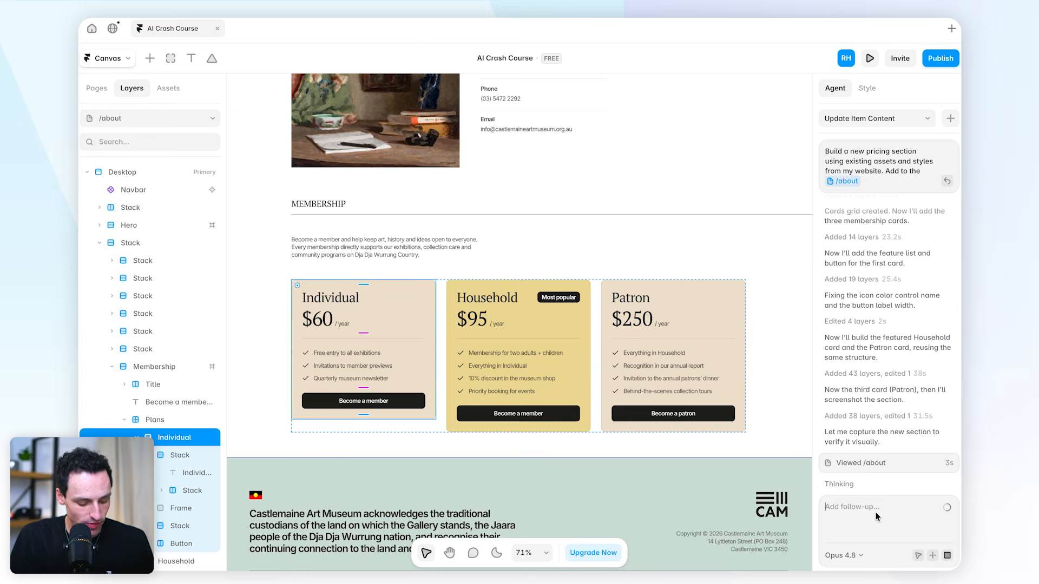
# Browse the agent's slash skills in the follow-up prompt, try inserting /component, and clear the prompt
pyautogui.write('/')
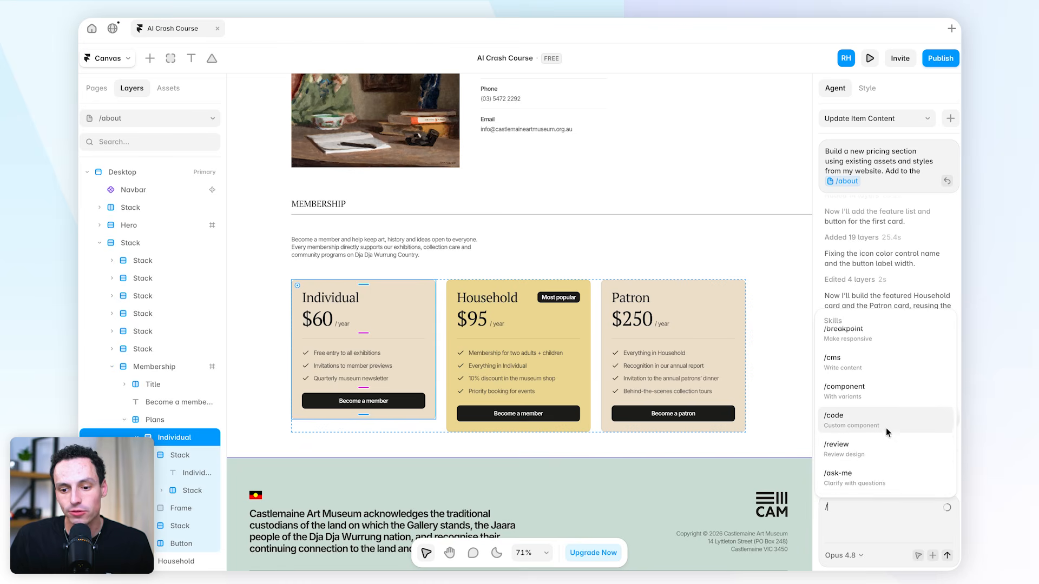
pyautogui.scroll(-2, 920, 476)
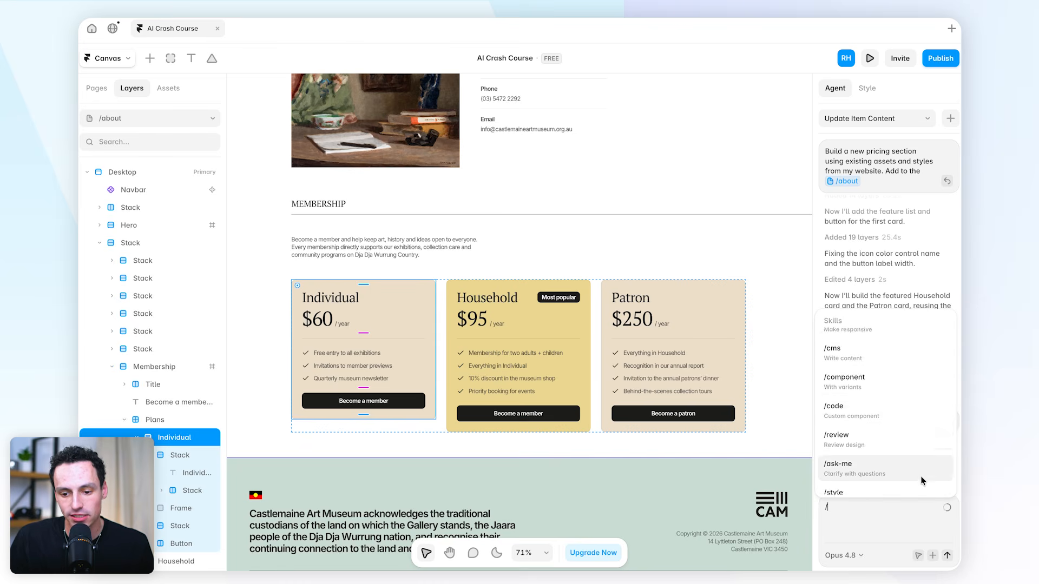
pyautogui.scroll(2, 898, 441)
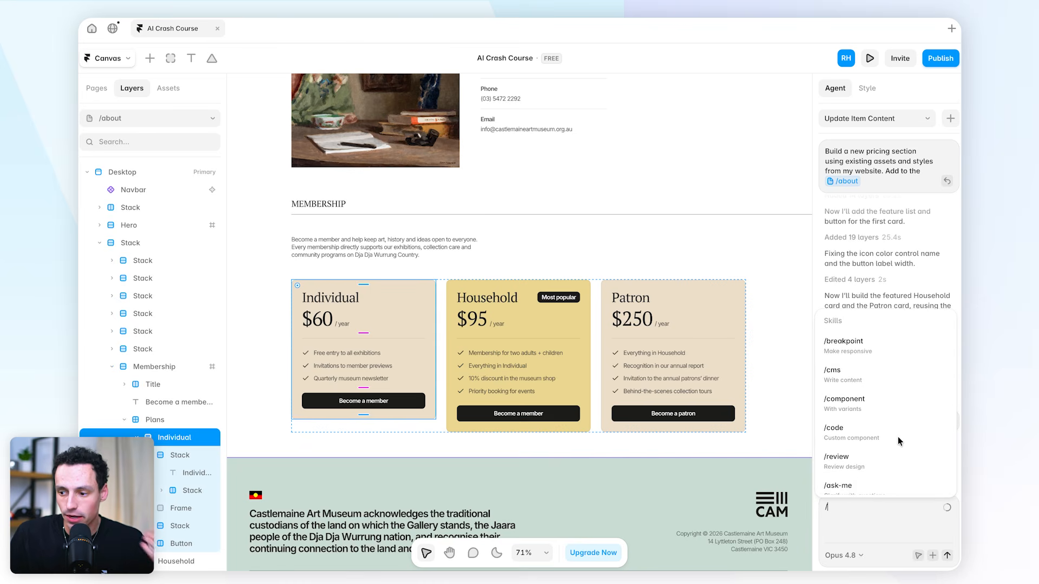
pyautogui.scroll(-2, 897, 437)
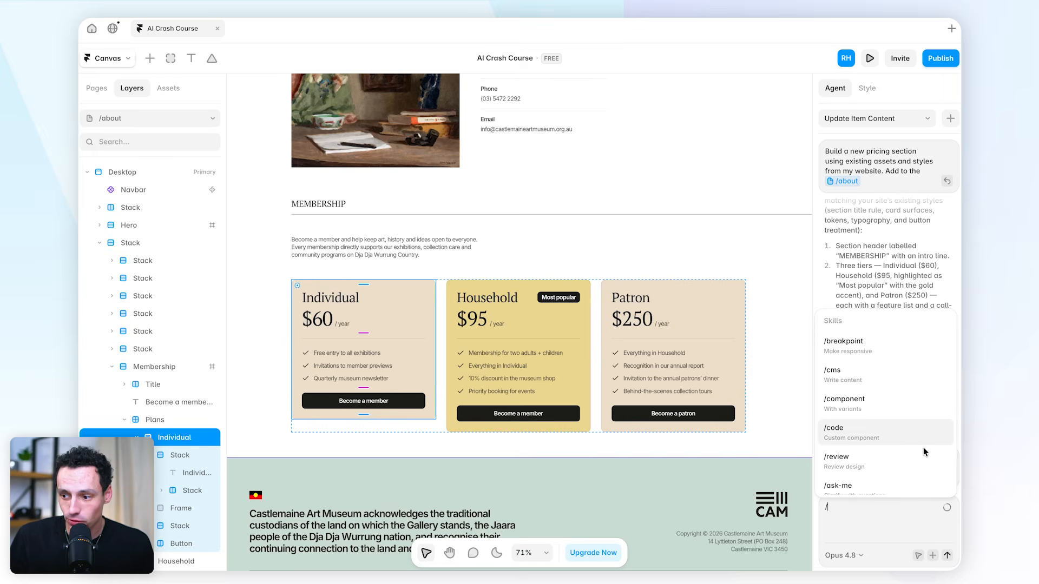
pyautogui.click(892, 411)
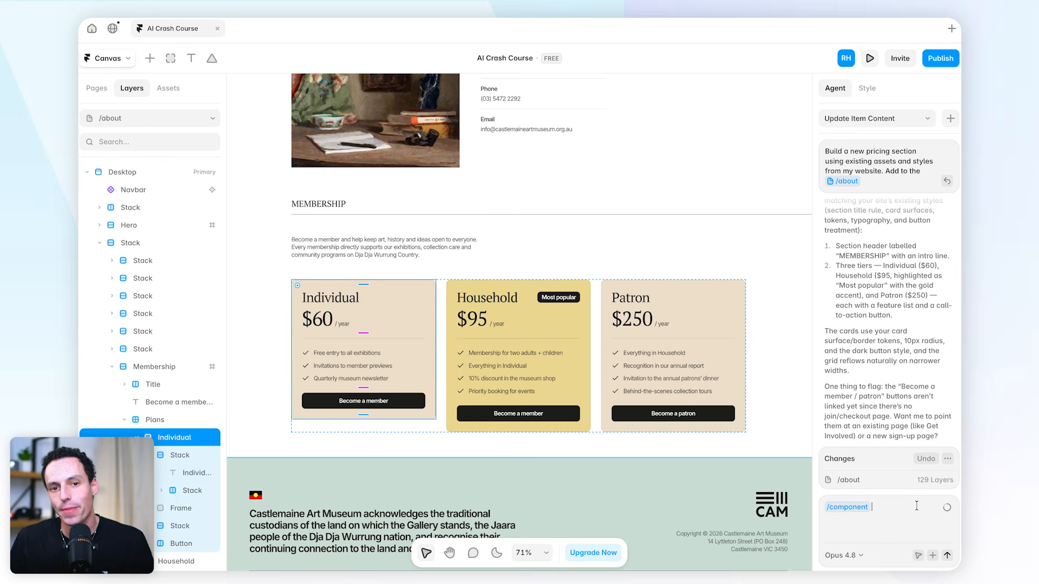
pyautogui.press('BackSpace')
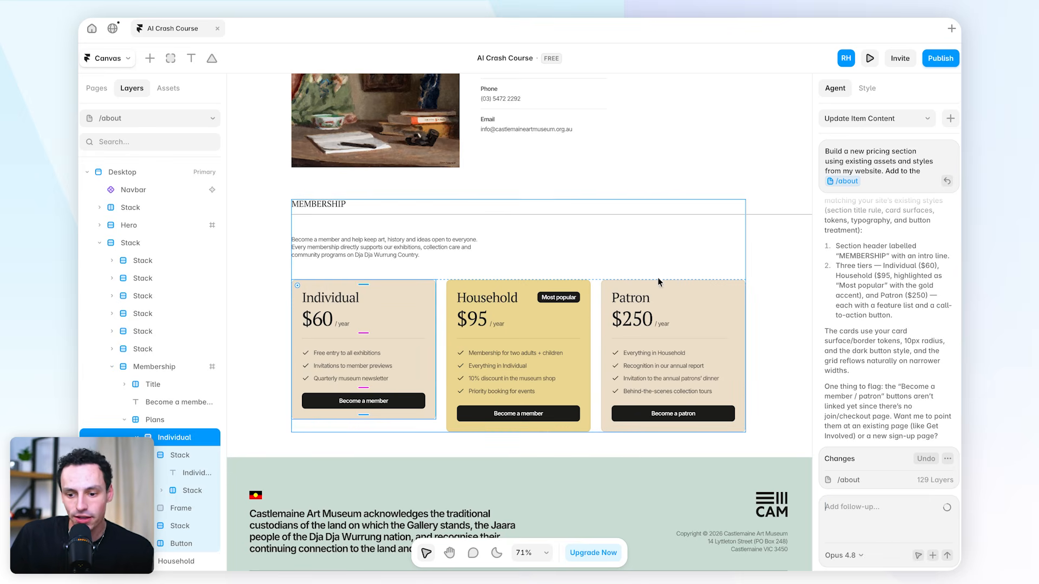
# Inspect the Membership section across the breakpoints and check the text style of the Patron card's price
pyautogui.click(553, 253)
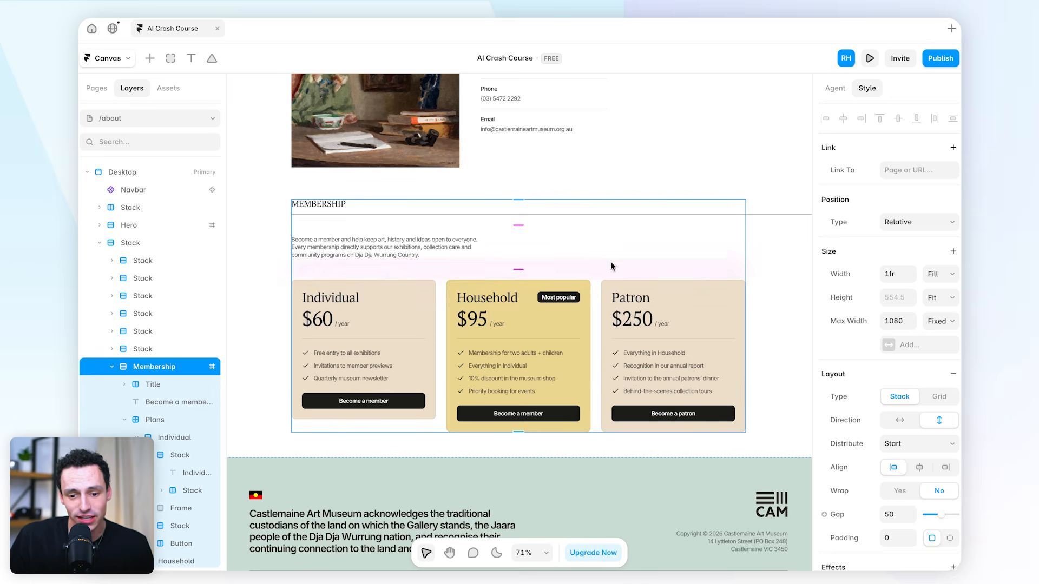
pyautogui.scroll(-8, 605, 334)
pyautogui.scroll(8, 605, 333)
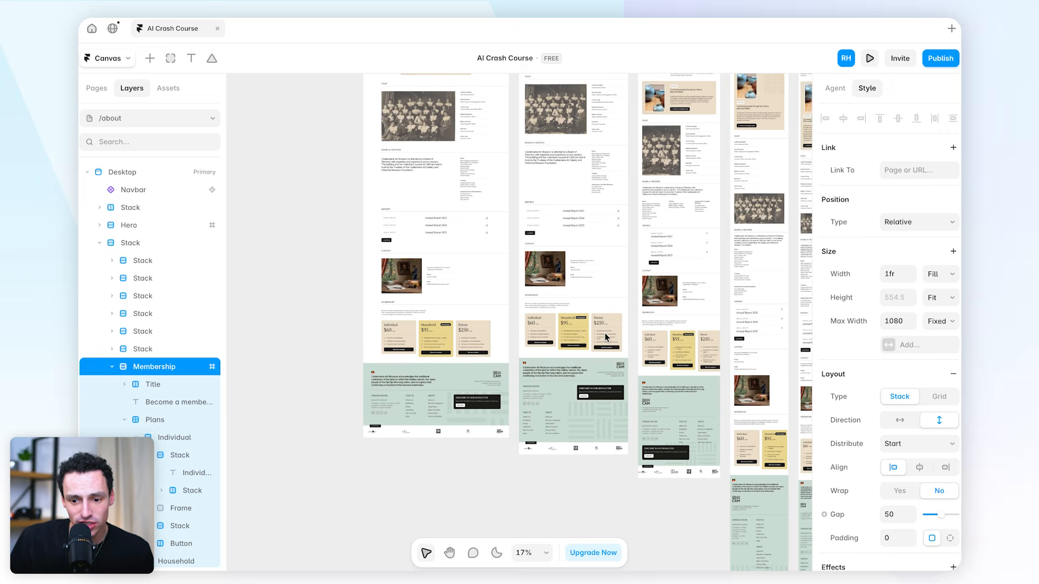
pyautogui.scroll(-1, 551, 319)
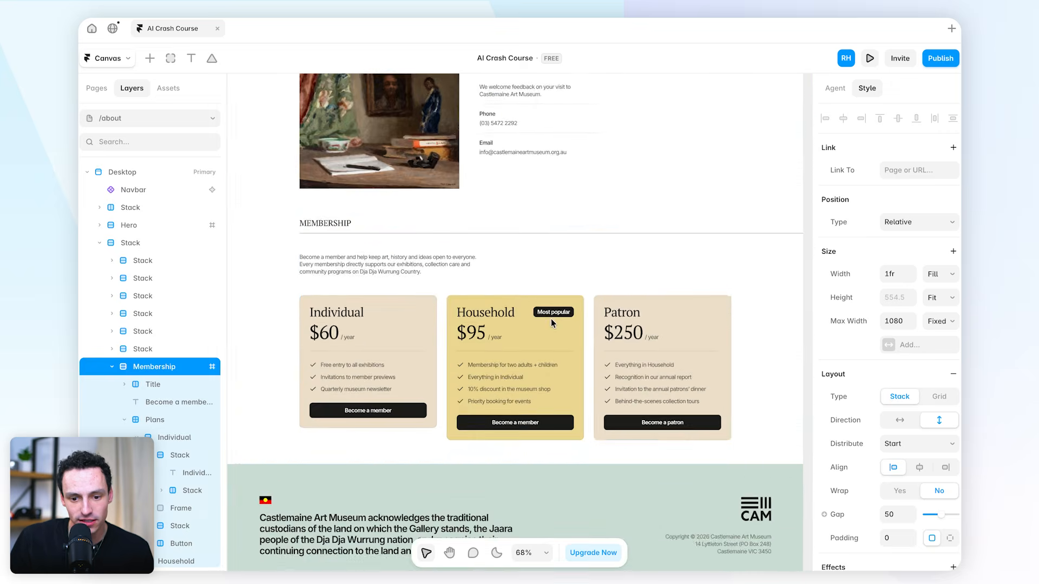
pyautogui.scroll(2, 551, 320)
pyautogui.keyDown('super'); pyautogui.click(551, 278); pyautogui.keyUp('super')
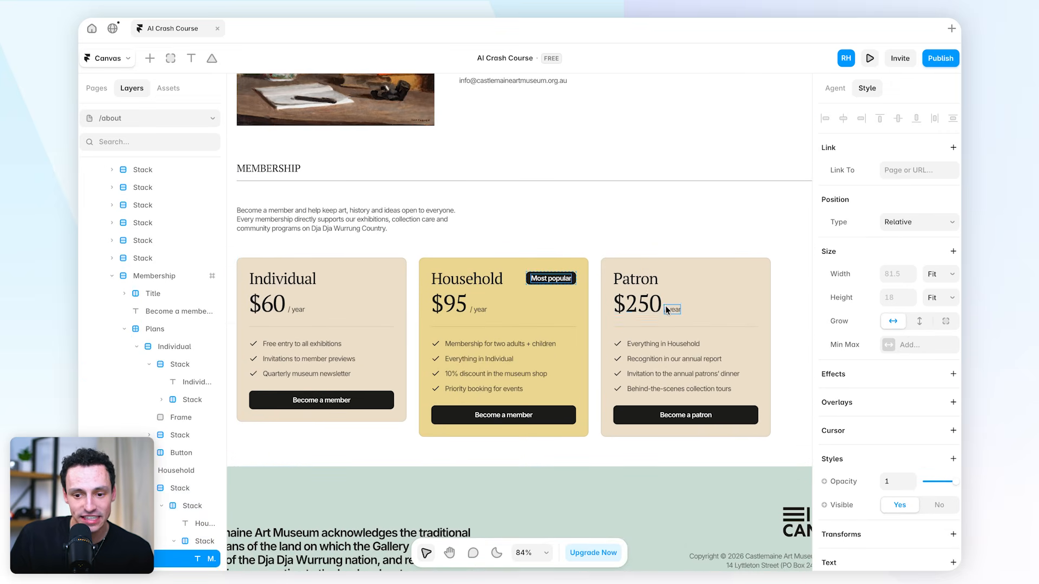
pyautogui.click(667, 305)
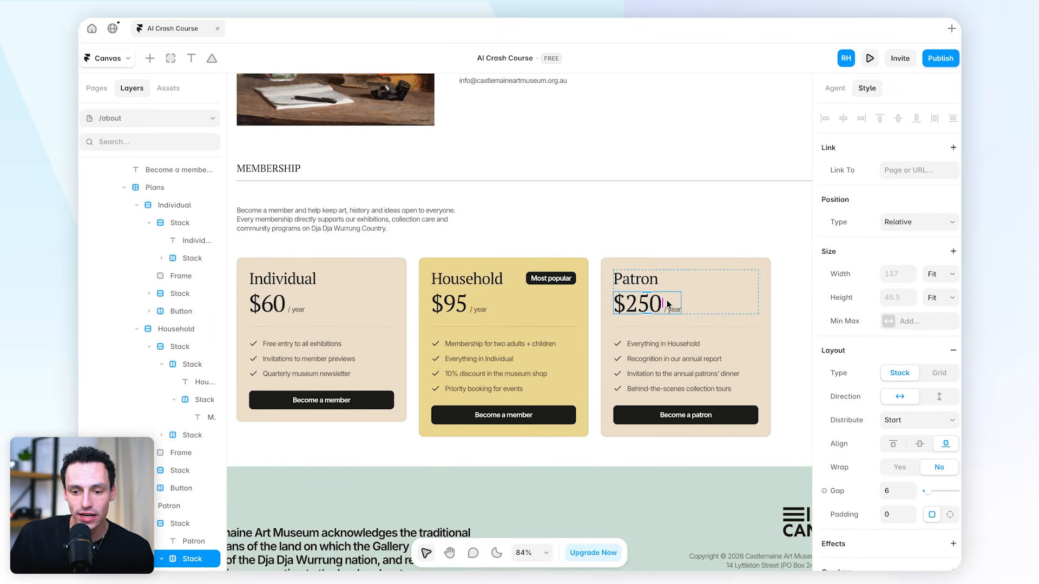
pyautogui.click(639, 305)
pyautogui.scroll(-2, 906, 443)
pyautogui.scroll(-2, 905, 443)
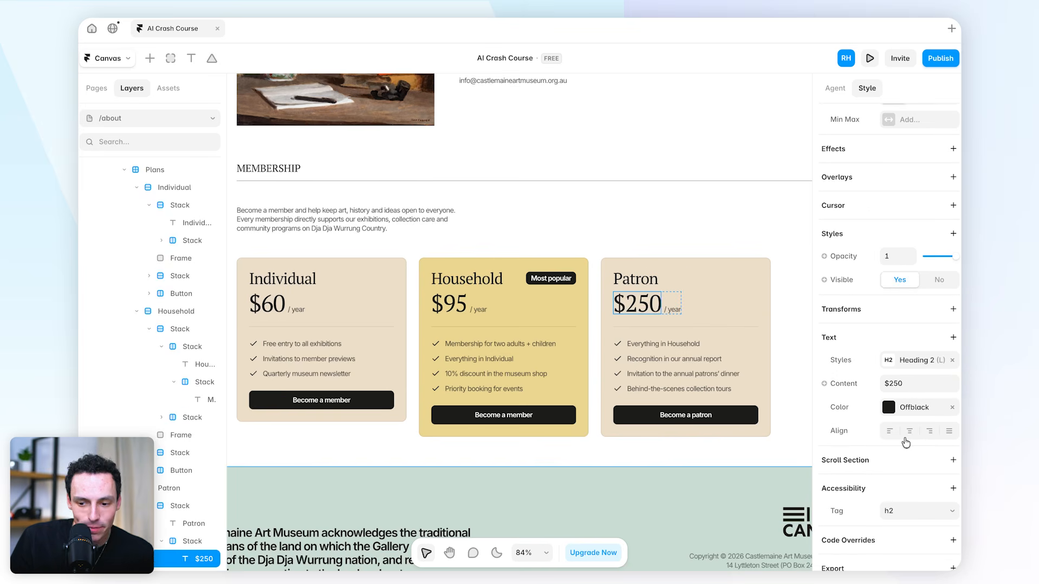
# Set the Individual pricing card's height to Fill to match the neighbouring plan cards
pyautogui.click(771, 275)
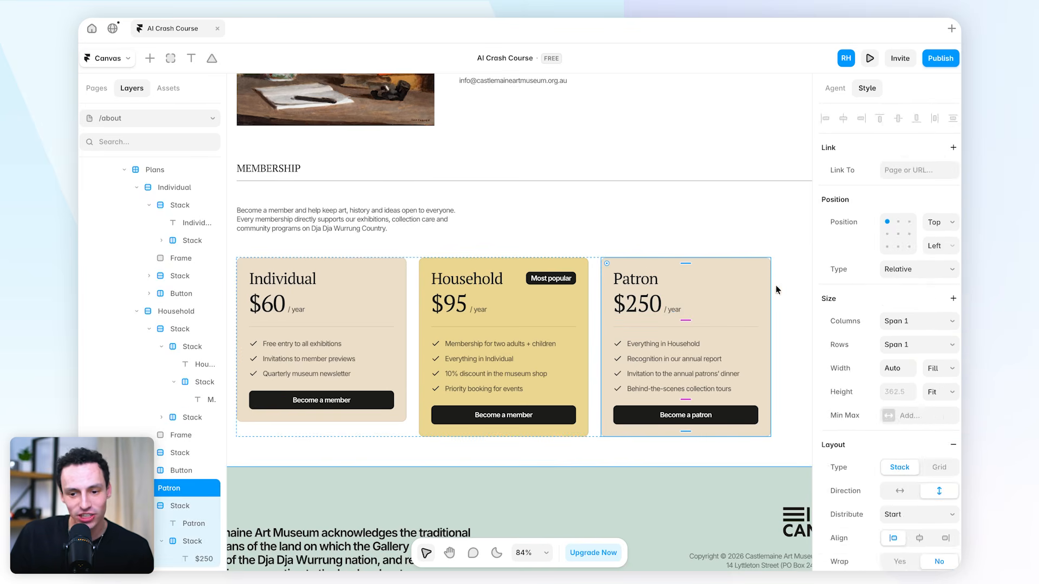
pyautogui.click(400, 400)
pyautogui.click(936, 397)
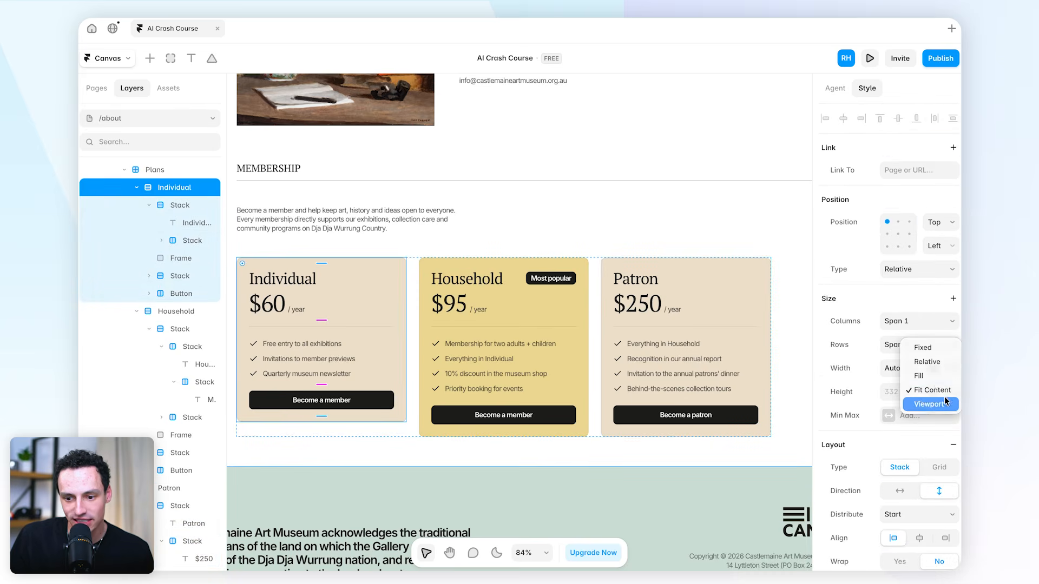
pyautogui.click(939, 377)
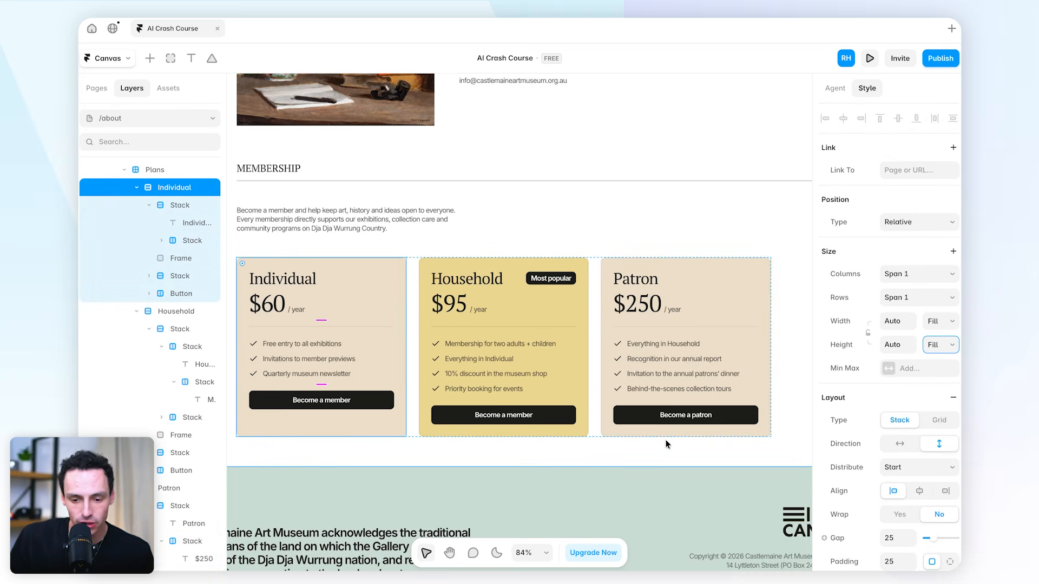
pyautogui.click(654, 455)
pyautogui.scroll(2, 524, 414)
pyautogui.scroll(-5, 536, 422)
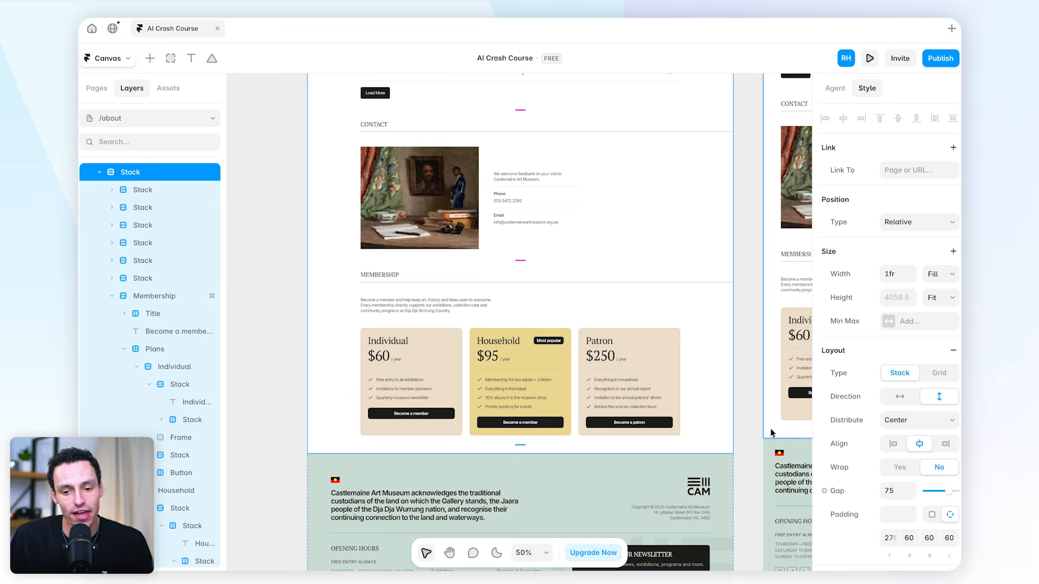
pyautogui.scroll(2, 728, 427)
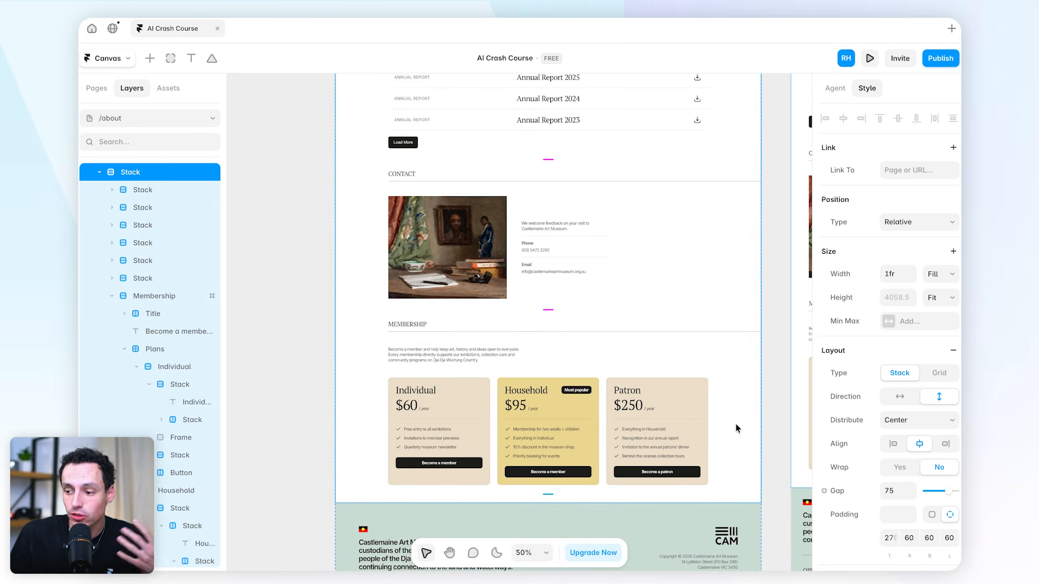
pyautogui.scroll(-2, 733, 428)
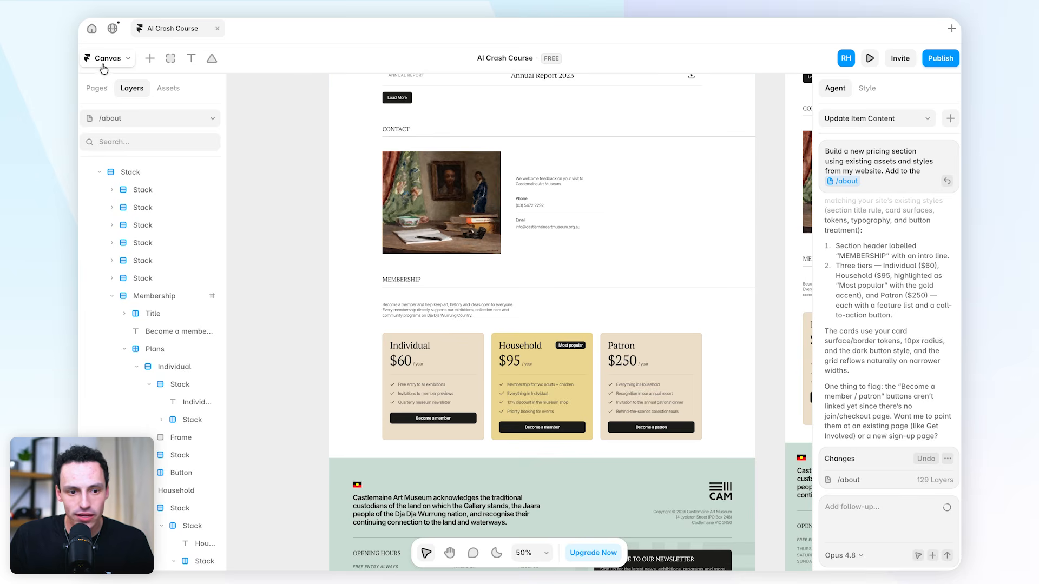
# Switch from the canvas to the CMS and open the Events collection
pyautogui.click(107, 61)
pyautogui.click(117, 104)
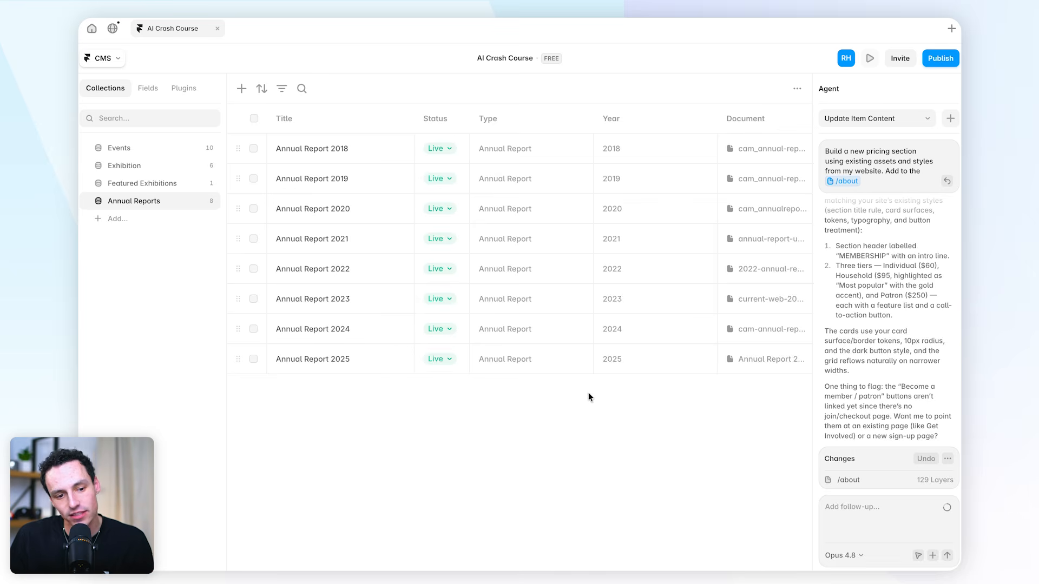
pyautogui.click(154, 149)
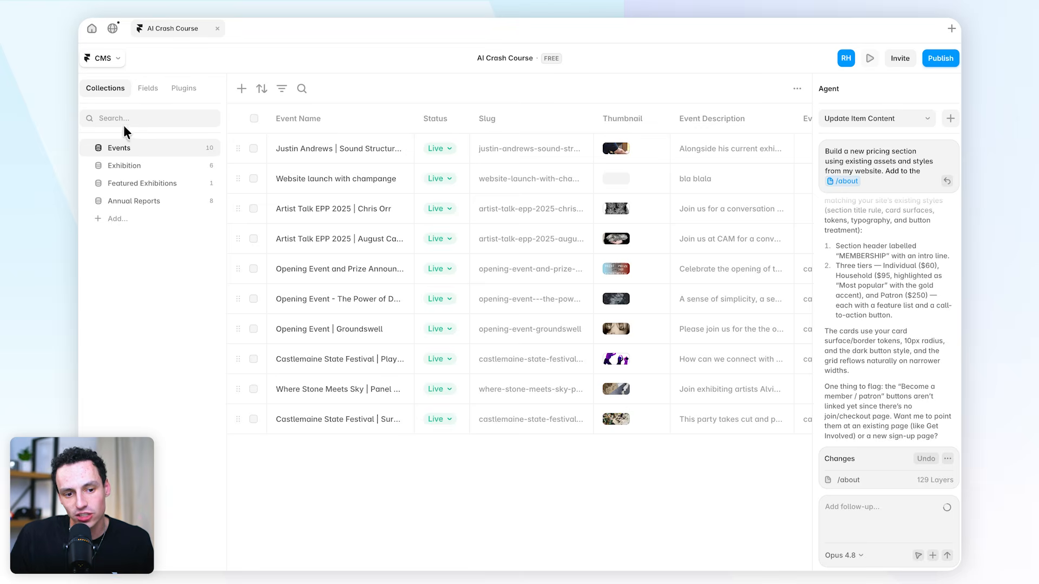
# Send the agent the prompt "Create a new fake event inside my cms" with the Events collection mentioned
pyautogui.click(910, 504)
pyautogui.write('Create a new fak')
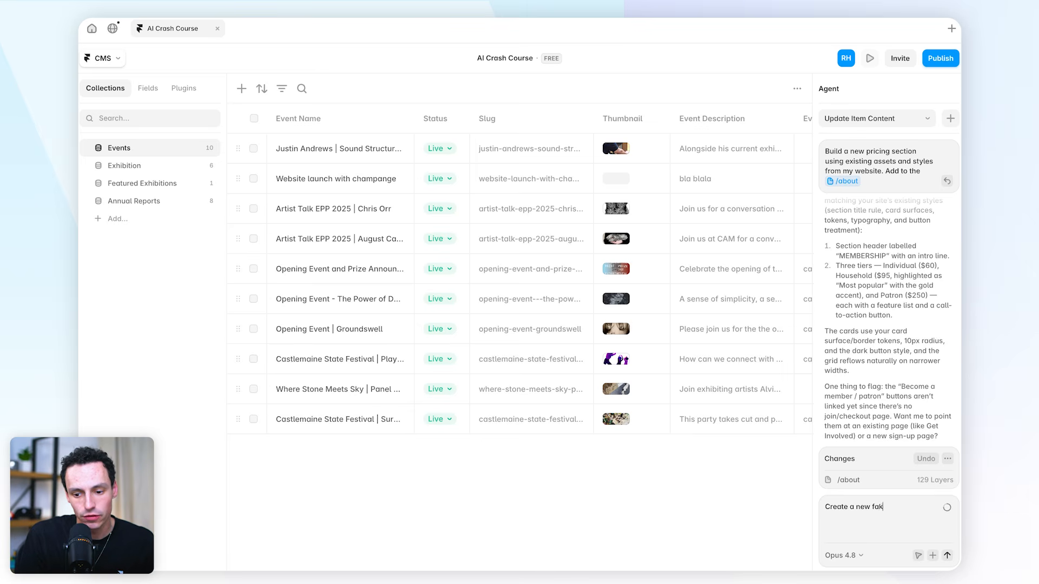
pyautogui.write('e event inside my c')
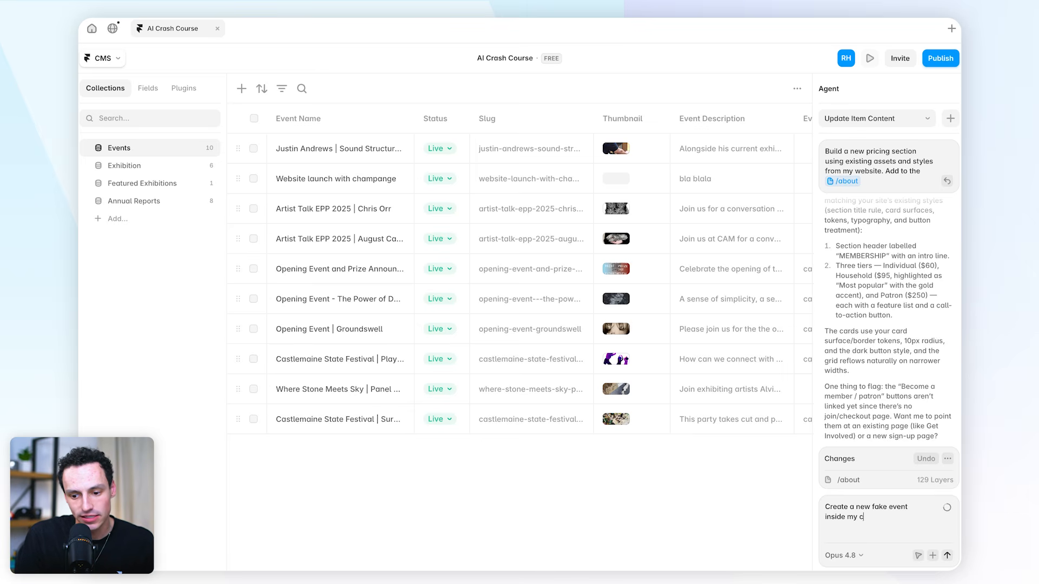
pyautogui.write('ms ')
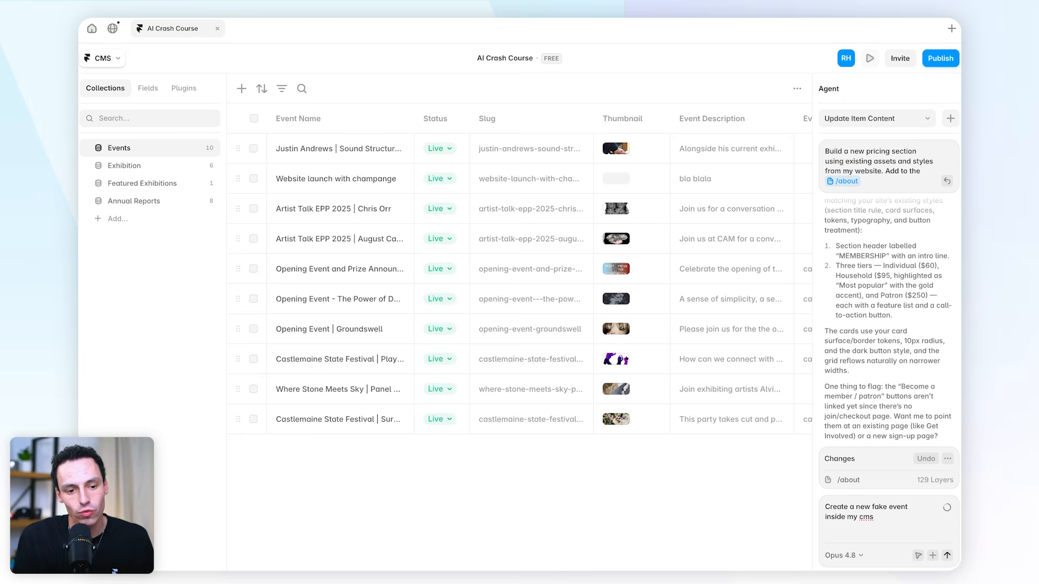
pyautogui.write('@events')
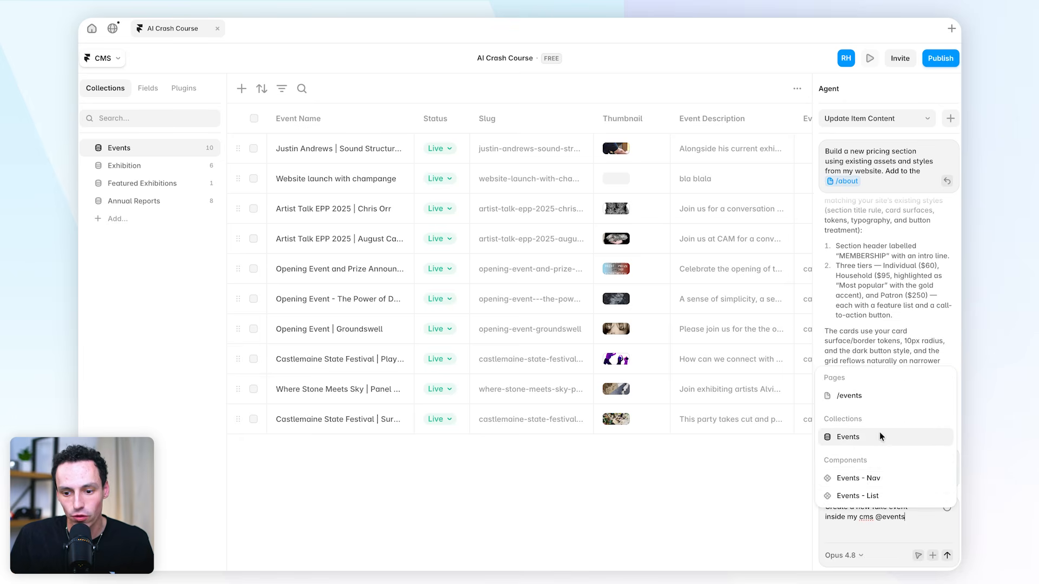
pyautogui.click(872, 436)
pyautogui.press('Return')
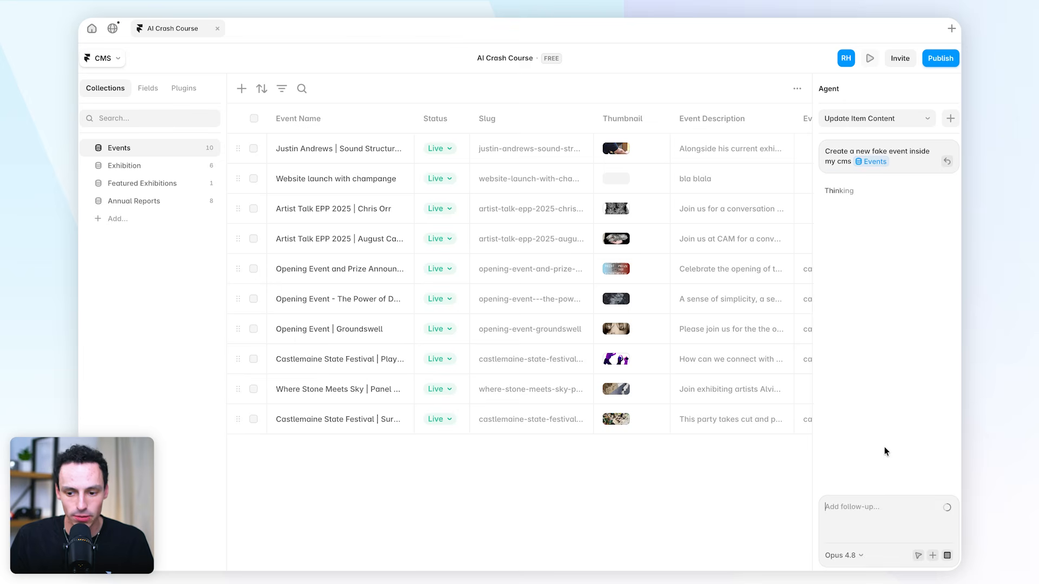
# Open the newly created item in the Events collection and review its content
pyautogui.click(553, 452)
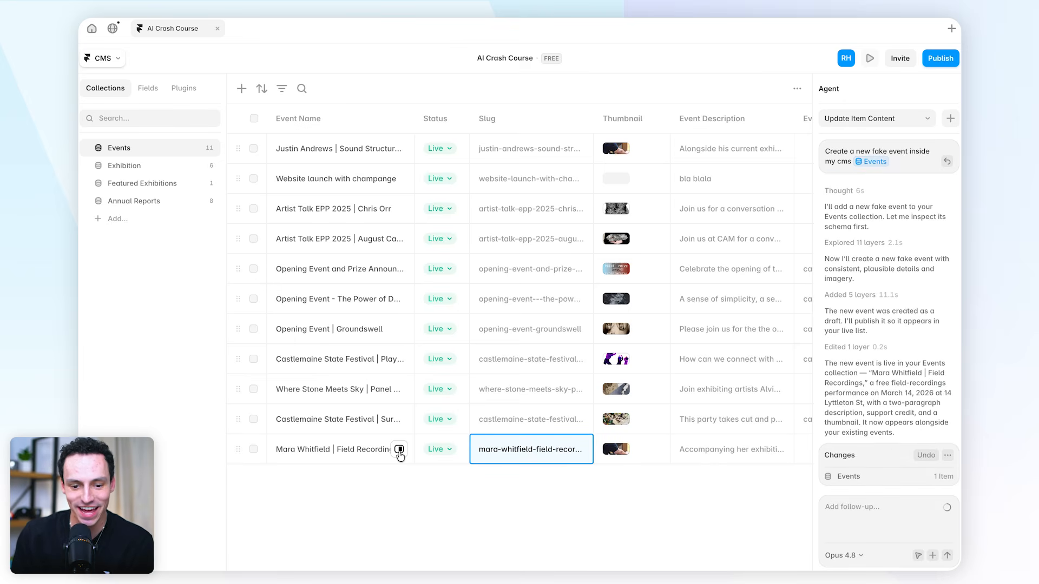
pyautogui.click(400, 450)
pyautogui.scroll(-2, 704, 340)
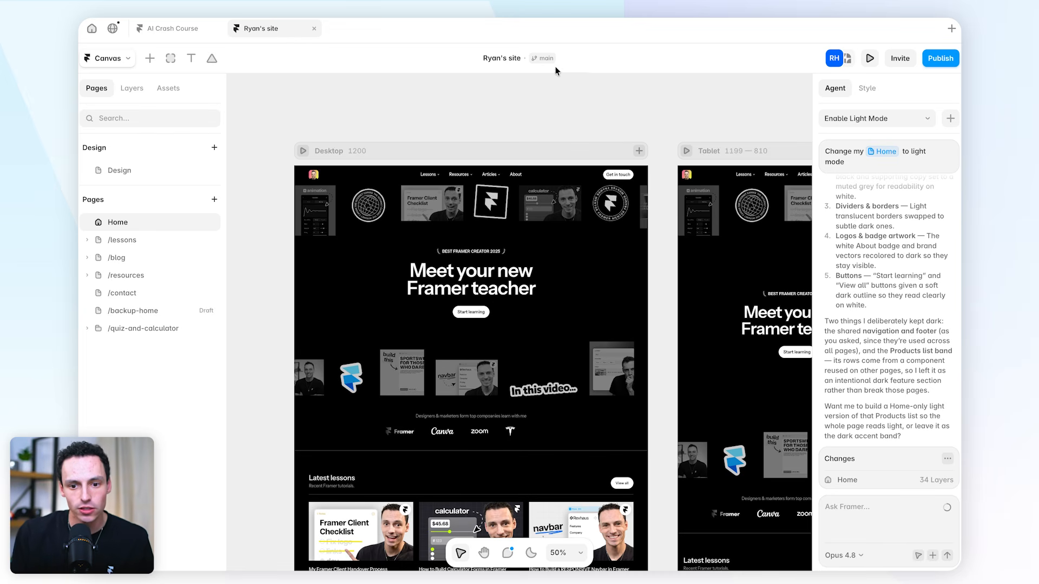
pyautogui.hscroll(-5, 515, 184)
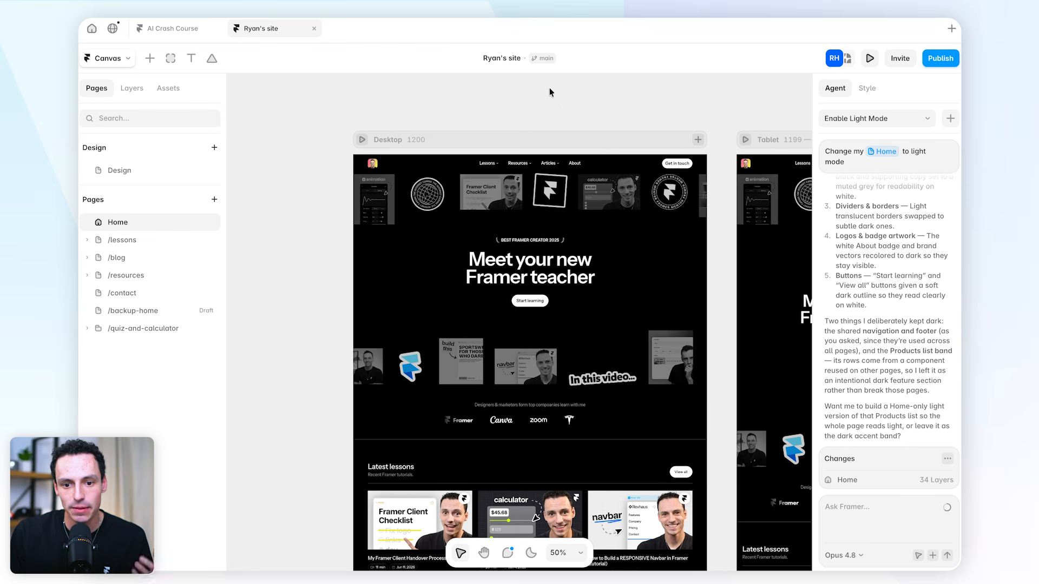
# Open the branch overview to examine the branching setting of the main branch, and close it again
pyautogui.click(537, 61)
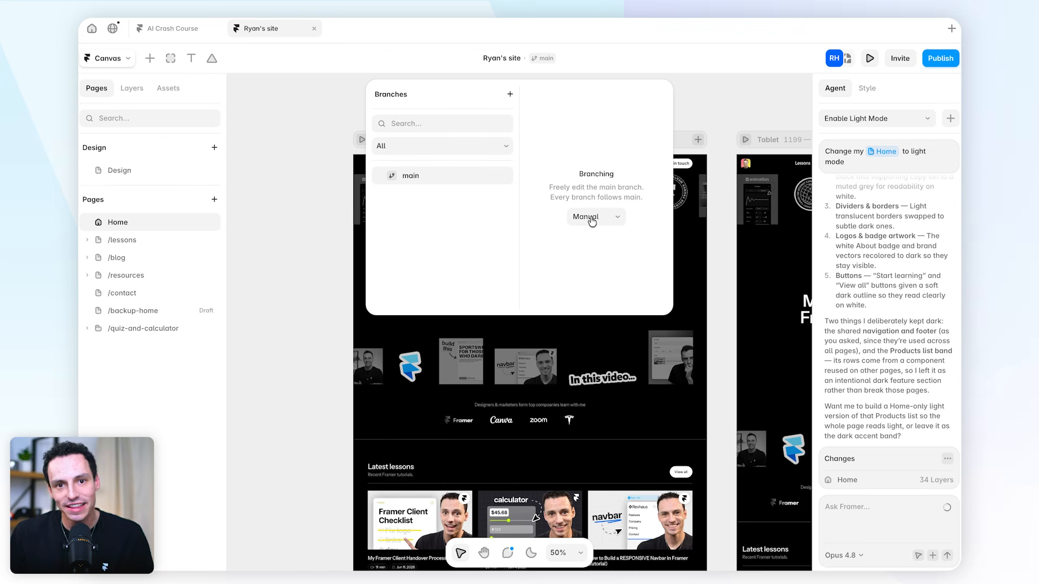
pyautogui.click(683, 101)
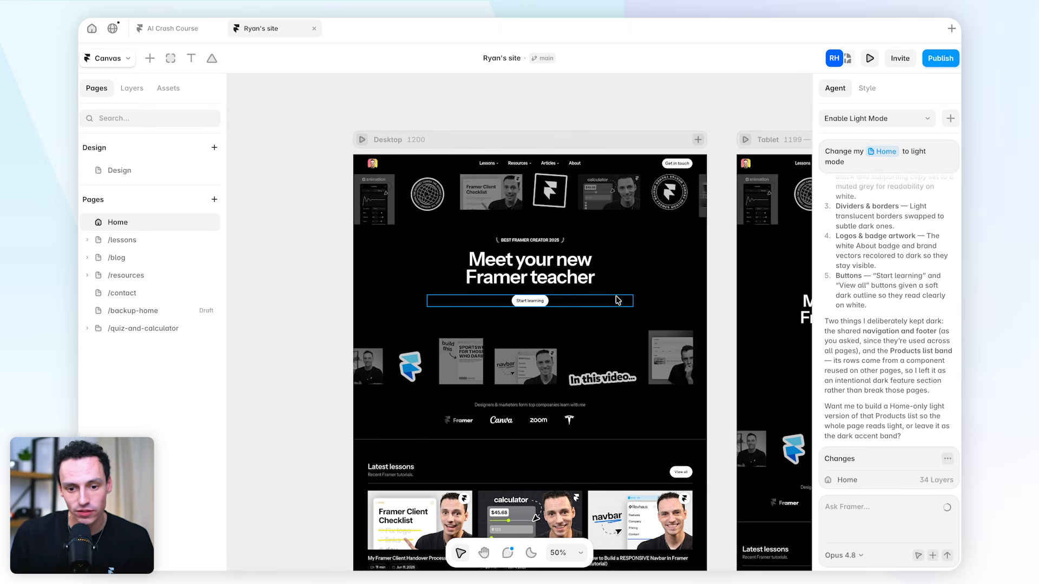
# Try replacing the Home page's hero heading with "heLLO WORLD" directly on the main branch, and undo the edit
pyautogui.doubleClick(570, 272)
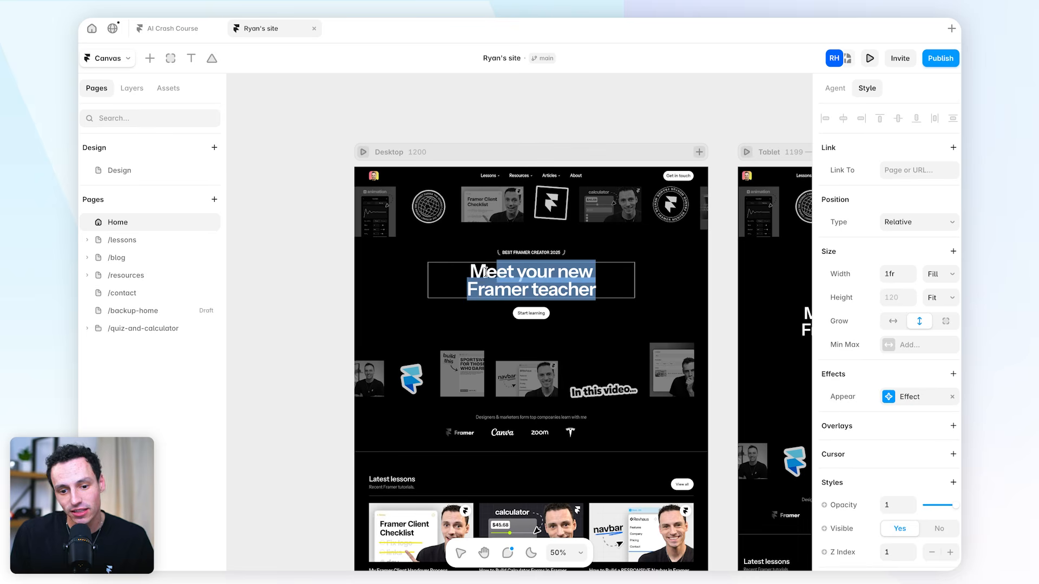
pyautogui.write('heLLO WORLD')
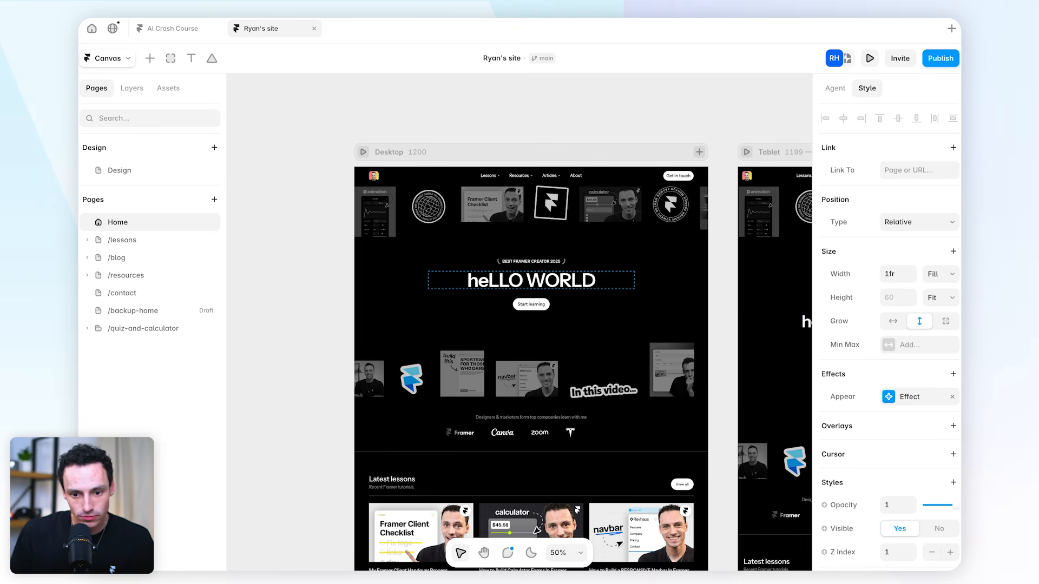
pyautogui.press('Escape')
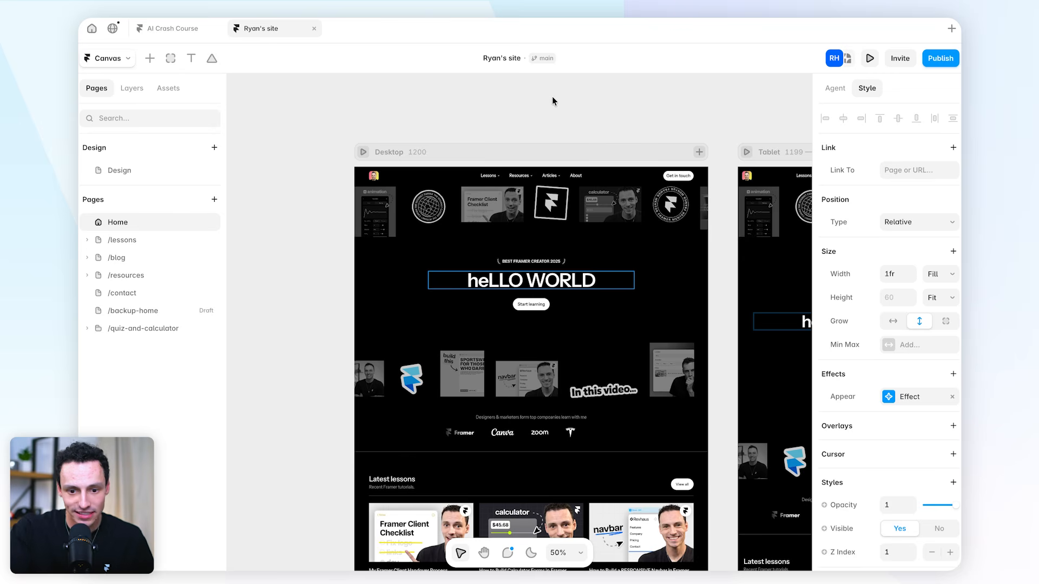
pyautogui.hotkey('ctrl', 'z')
pyautogui.click(598, 129)
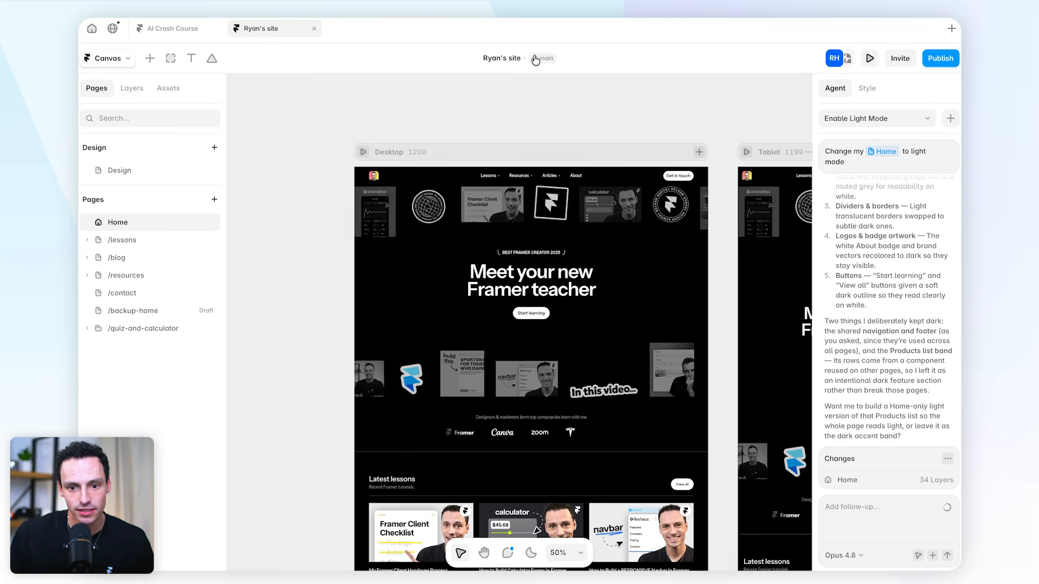
# Set the project's branching mode to Auto so that the main branch is protected
pyautogui.click(539, 59)
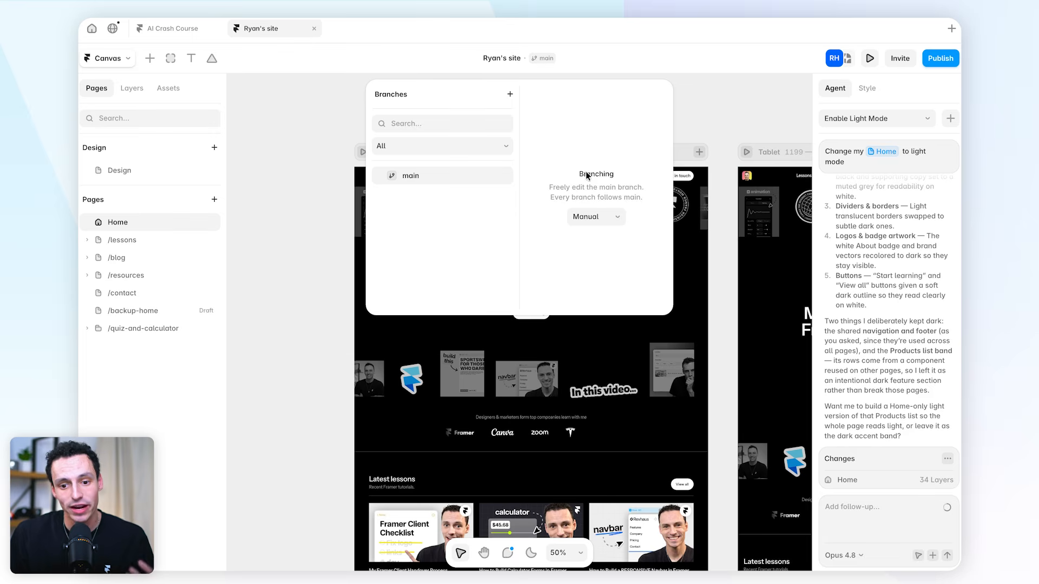
pyautogui.click(607, 219)
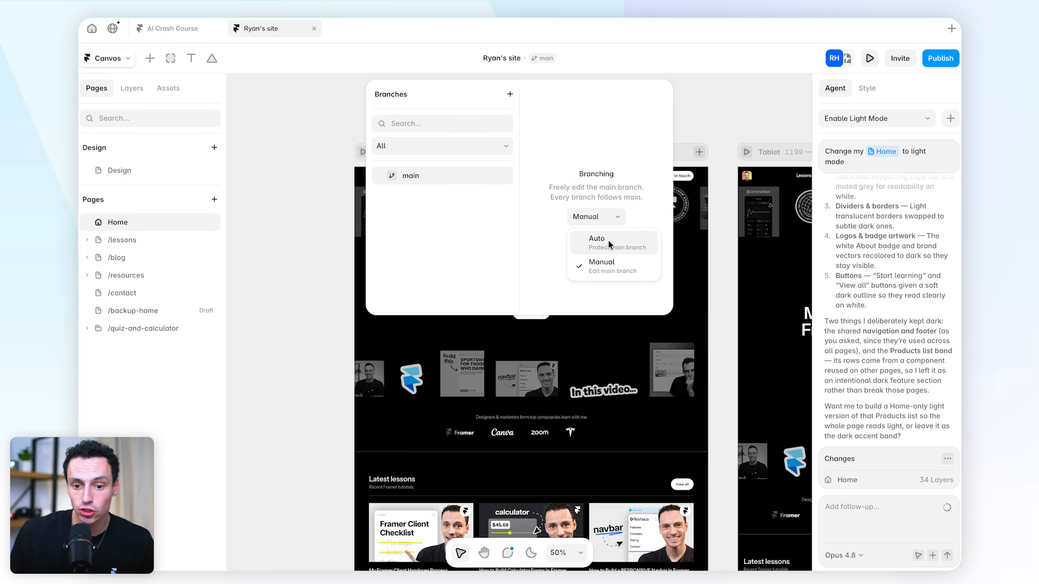
pyautogui.click(608, 240)
pyautogui.click(716, 117)
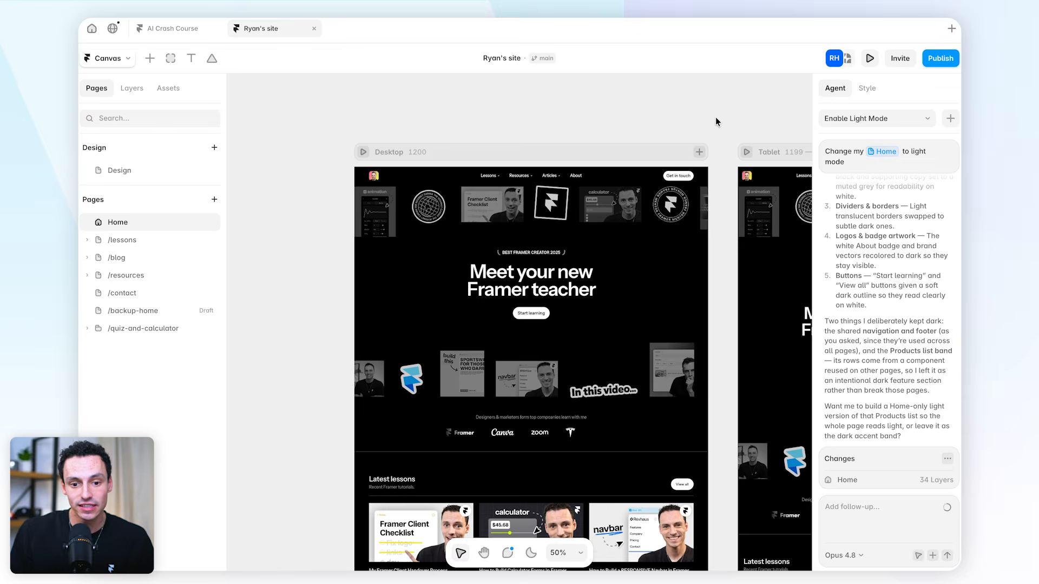
# Replace the Home page's hero heading "Meet your new Framer teacher" with "Hello everyone :)"
pyautogui.scroll(-1, 693, 146)
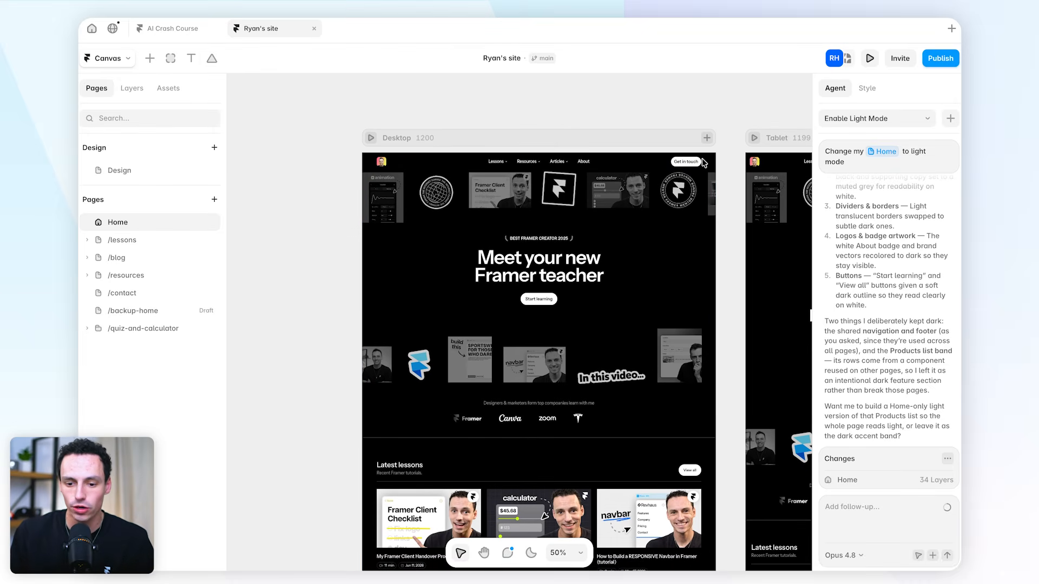
pyautogui.tripleClick(575, 273)
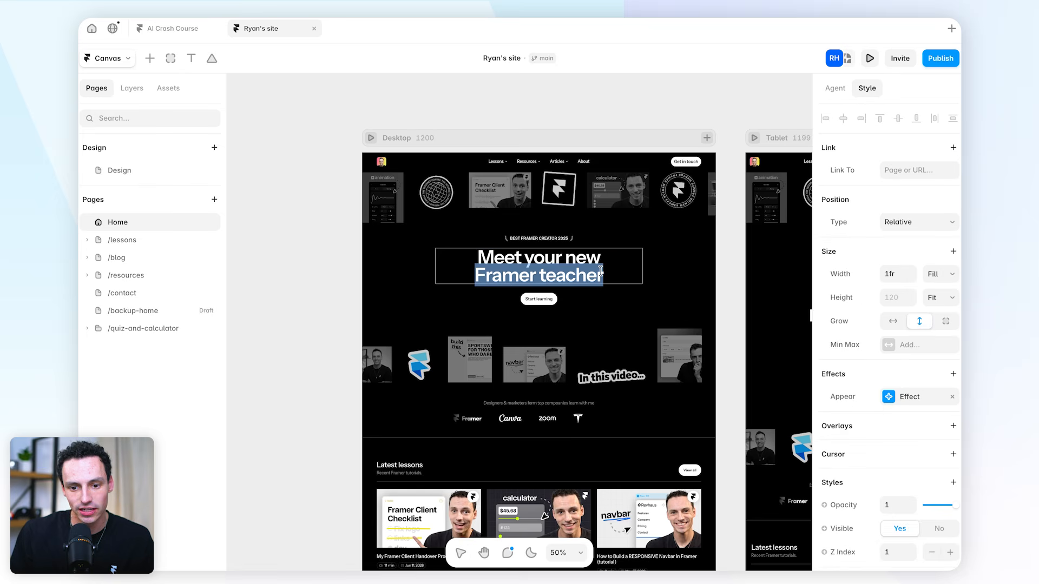
pyautogui.moveTo(601, 270); pyautogui.dragTo(481, 251)
pyautogui.press('BackSpace')
pyautogui.write('Hello everyone :)')
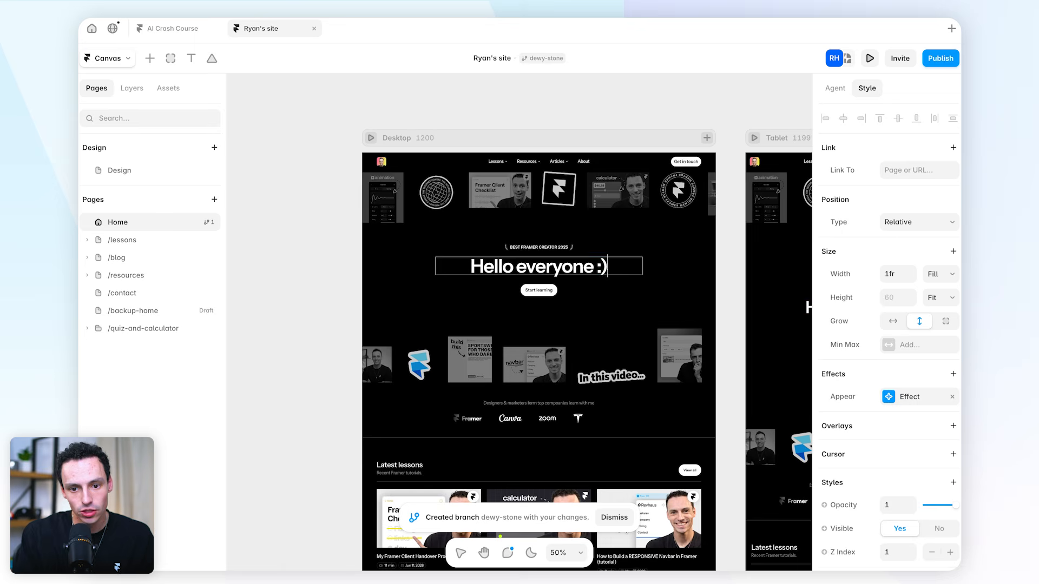
pyautogui.press('Escape')
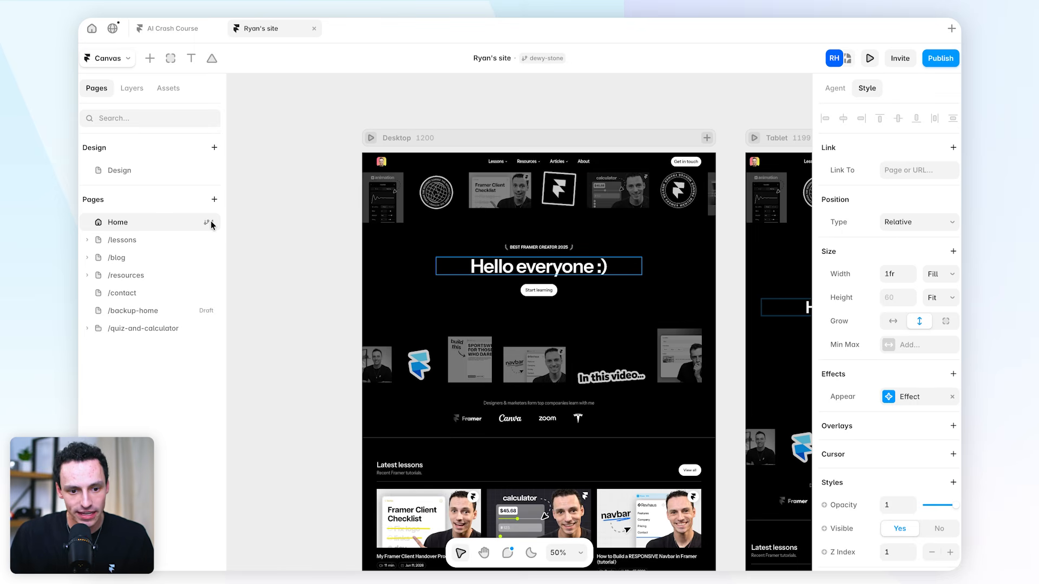
# Compare the hero heading on the main branch and the dewy-stone branch, ending on dewy-stone
pyautogui.click(530, 60)
pyautogui.moveTo(464, 102); pyautogui.dragTo(691, 98)
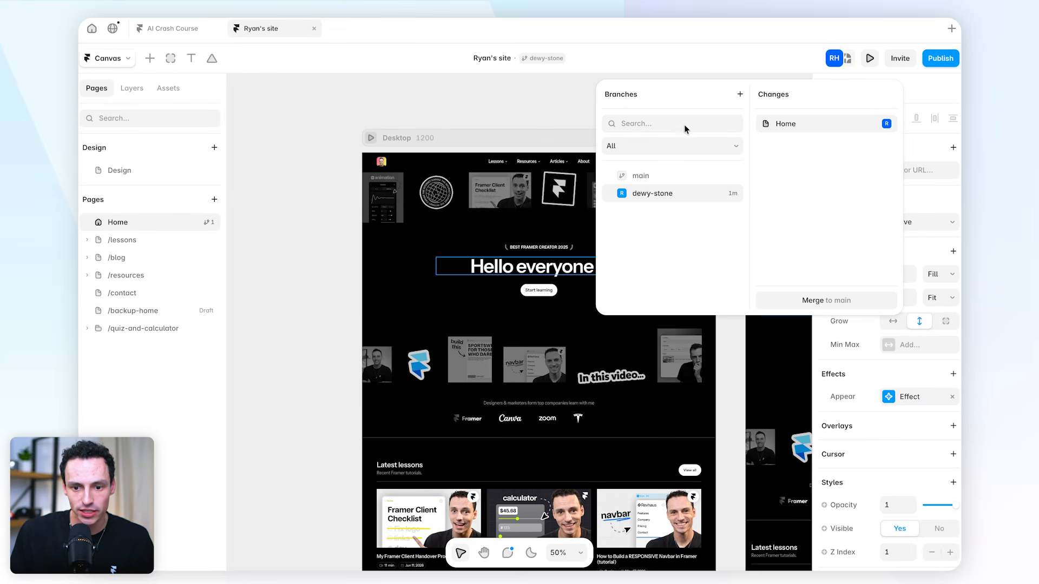
pyautogui.click(660, 177)
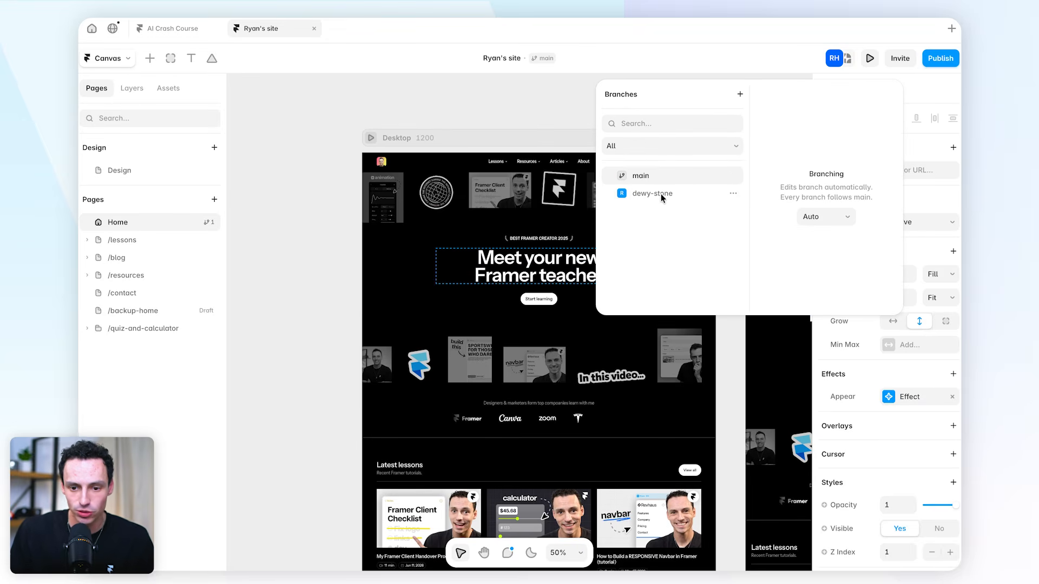
pyautogui.click(661, 193)
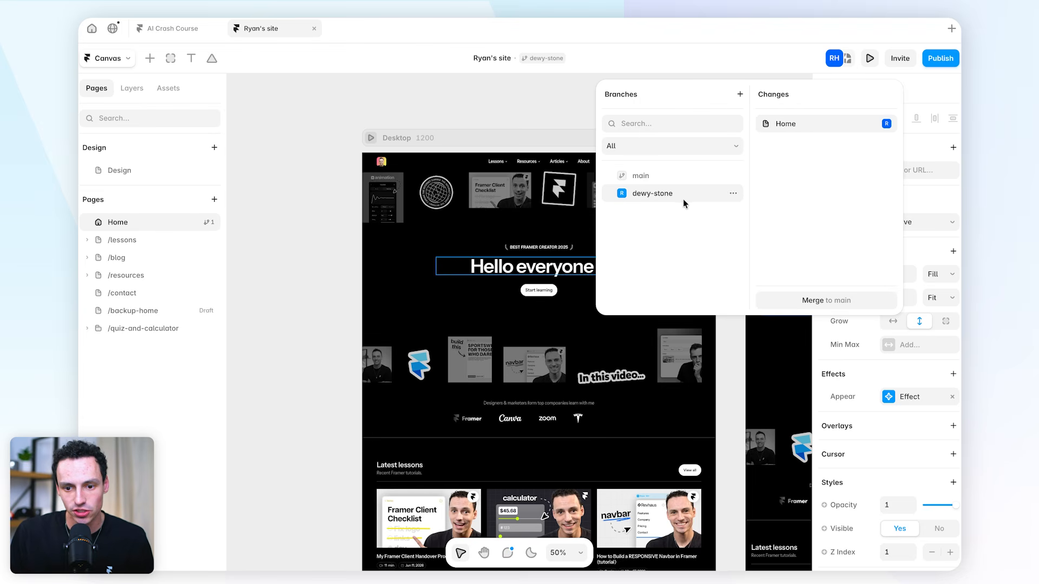
# Rename the dewy-stone branch to V1.01
pyautogui.rightClick(683, 198)
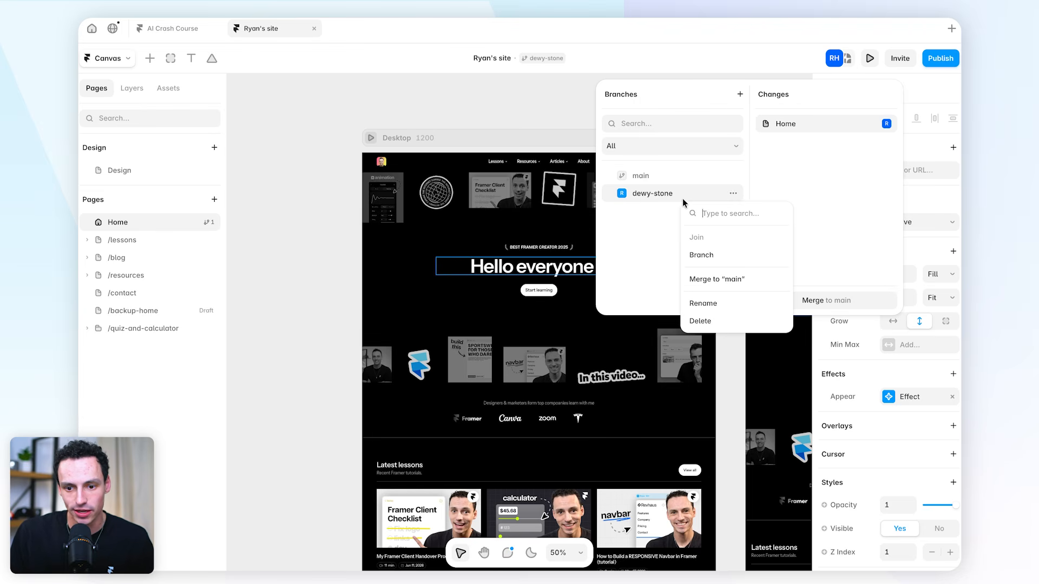
pyautogui.click(711, 303)
pyautogui.write('V1.')
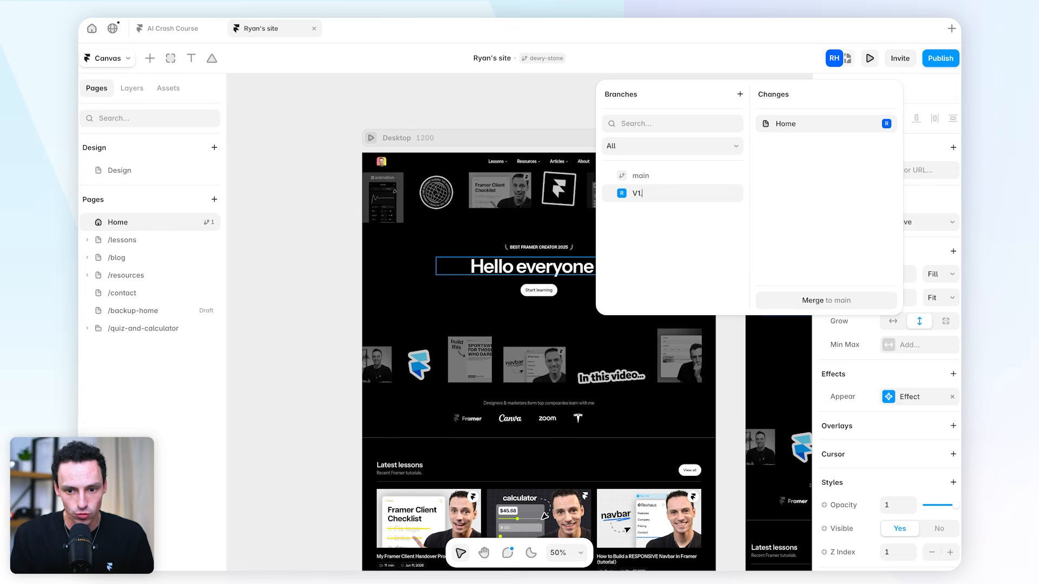
pyautogui.press('Return')
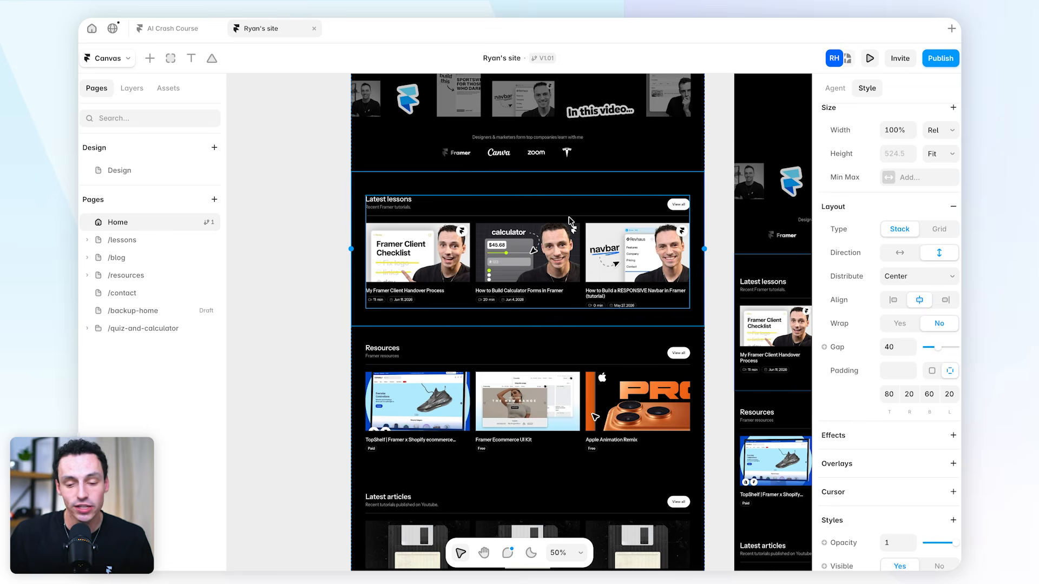
# Delete the image strips above and below the hero heading on the Home page
pyautogui.doubleClick(569, 215)
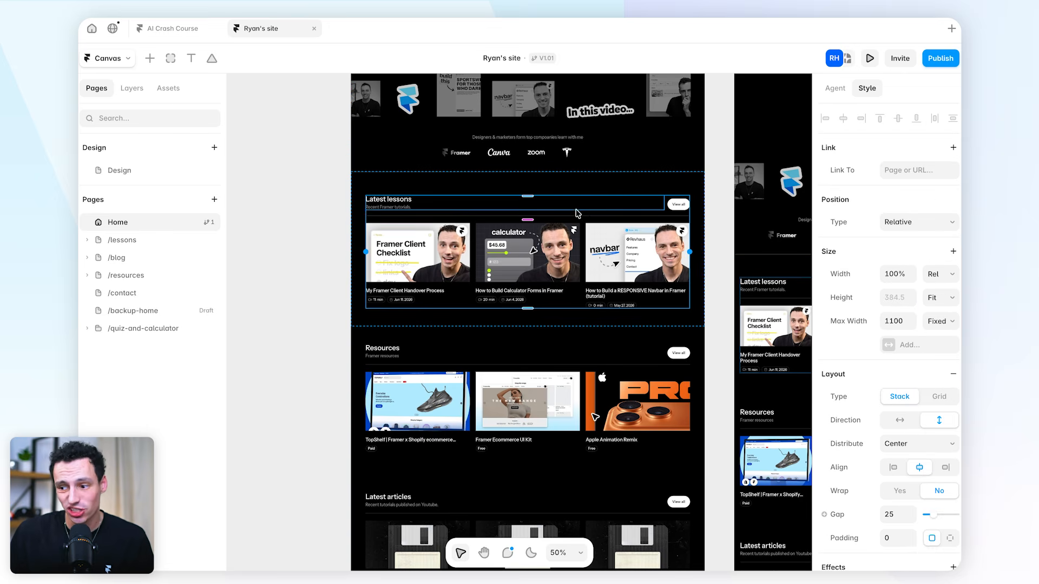
pyautogui.scroll(5, 556, 220)
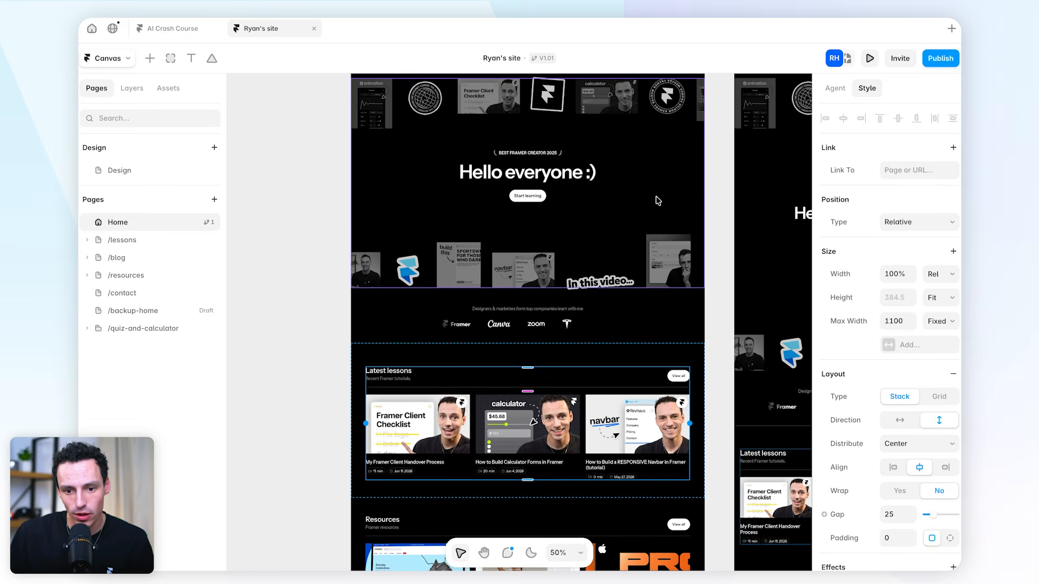
pyautogui.click(641, 197)
pyautogui.press('Delete')
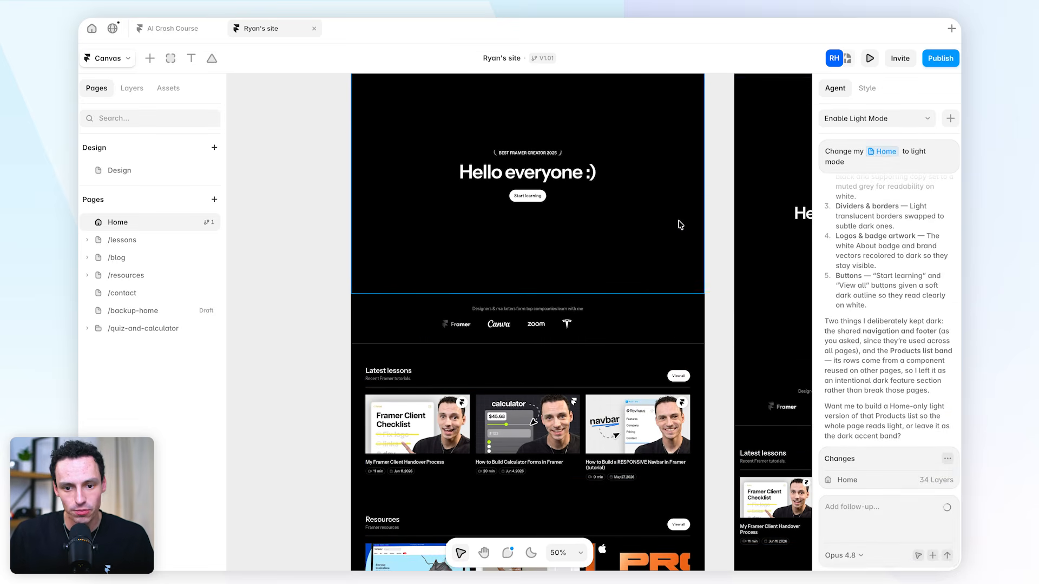
# Delete the company logo section and the hero's "Start learning" button from the Home page
pyautogui.scroll(2, 679, 224)
pyautogui.click(674, 381)
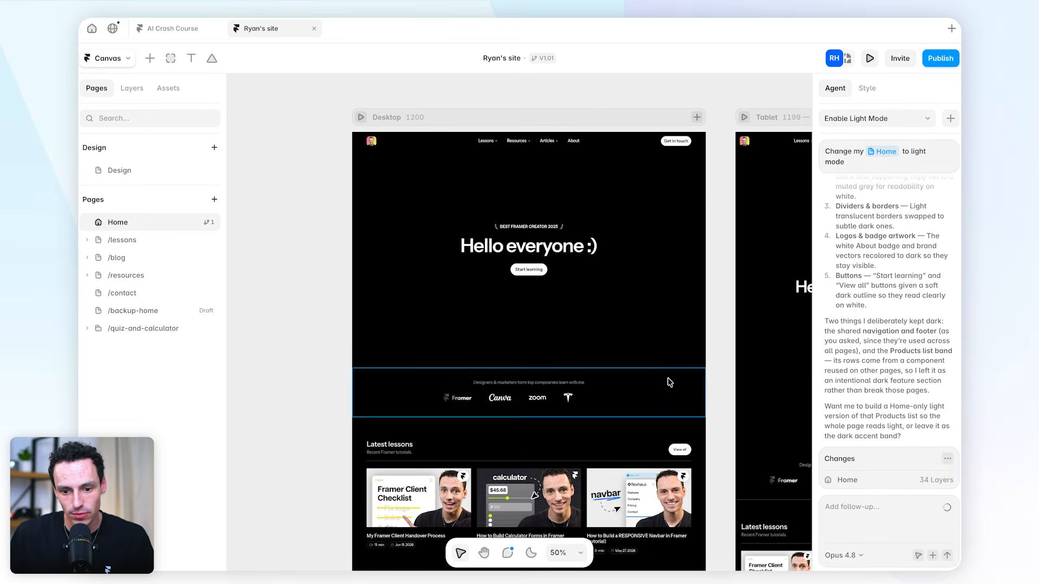
pyautogui.press('Delete')
pyautogui.click(528, 269)
pyautogui.press('Delete')
# Merge the V1.01 branch into main and close the branch overview
pyautogui.hscroll(-1, 715, 294)
pyautogui.hscroll(-1, 605, 88)
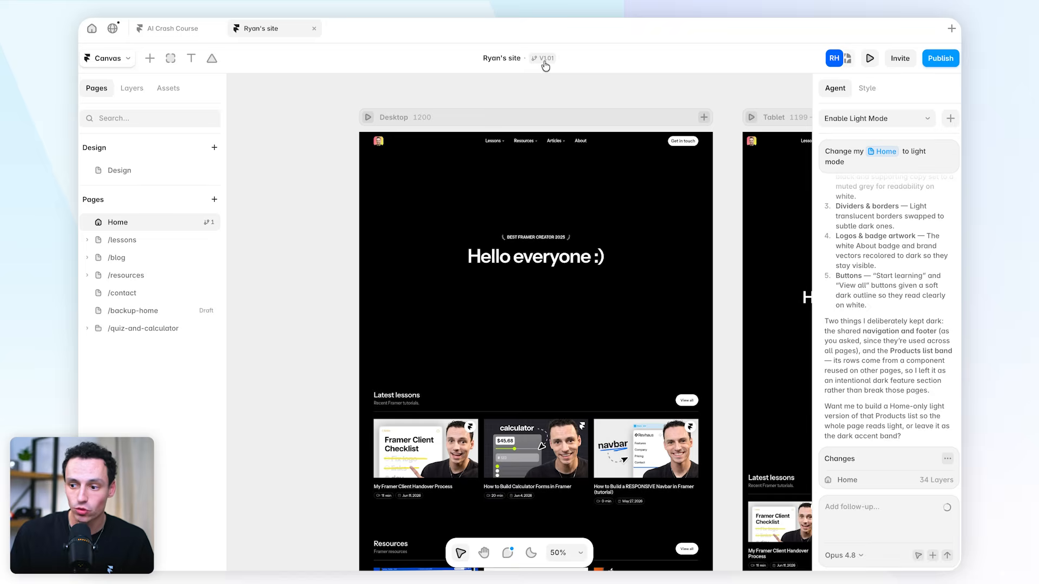
pyautogui.click(545, 59)
pyautogui.rightClick(486, 194)
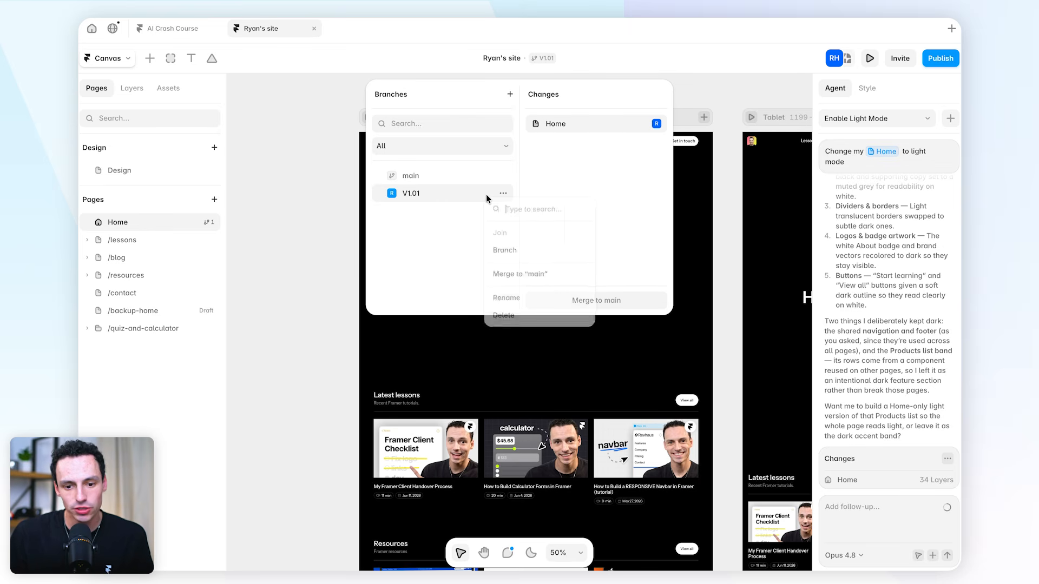
pyautogui.click(518, 270)
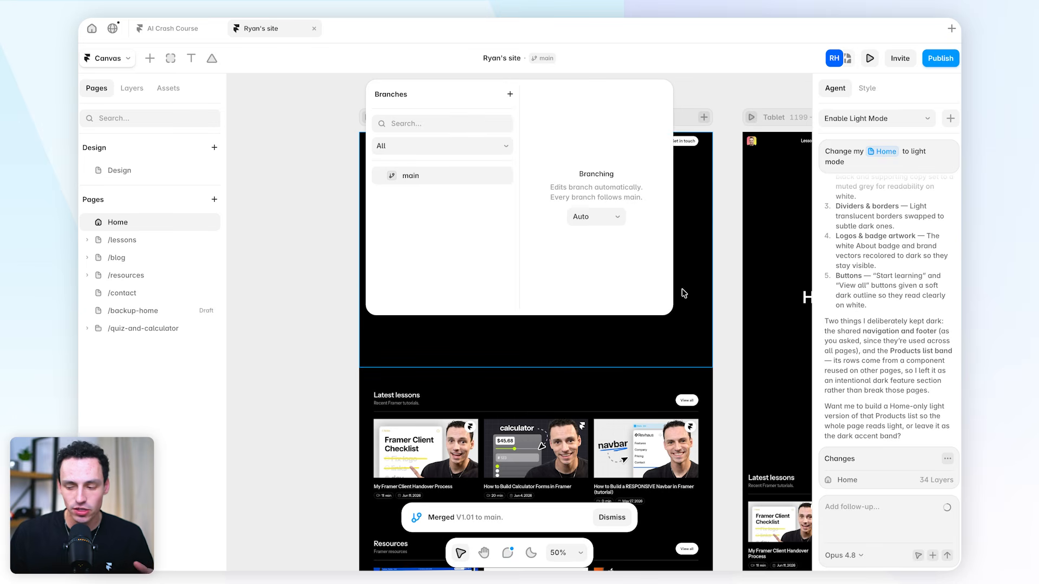
pyautogui.click(721, 277)
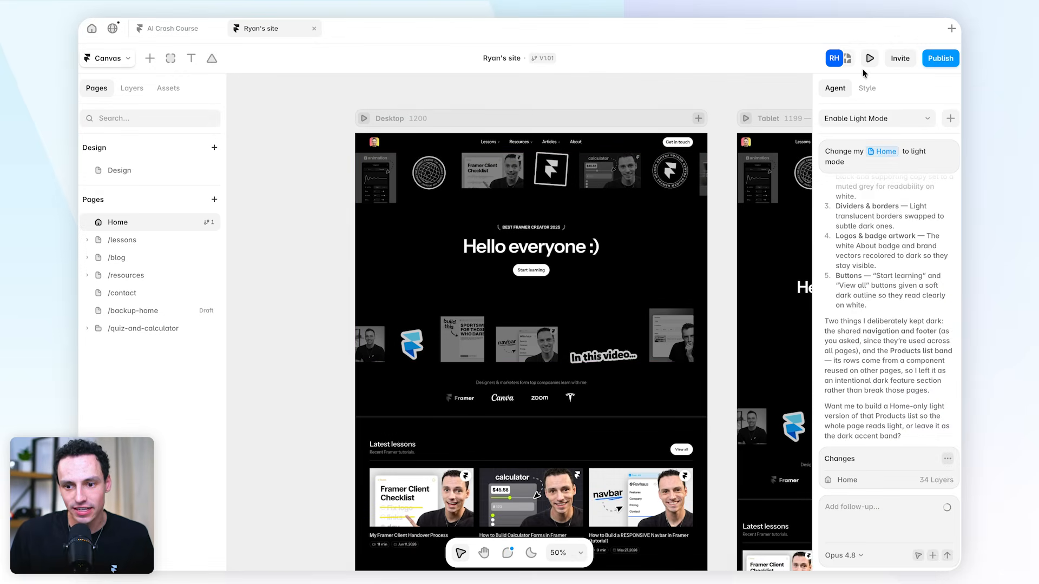
# Copy the project link from the project's invite options
pyautogui.click(900, 58)
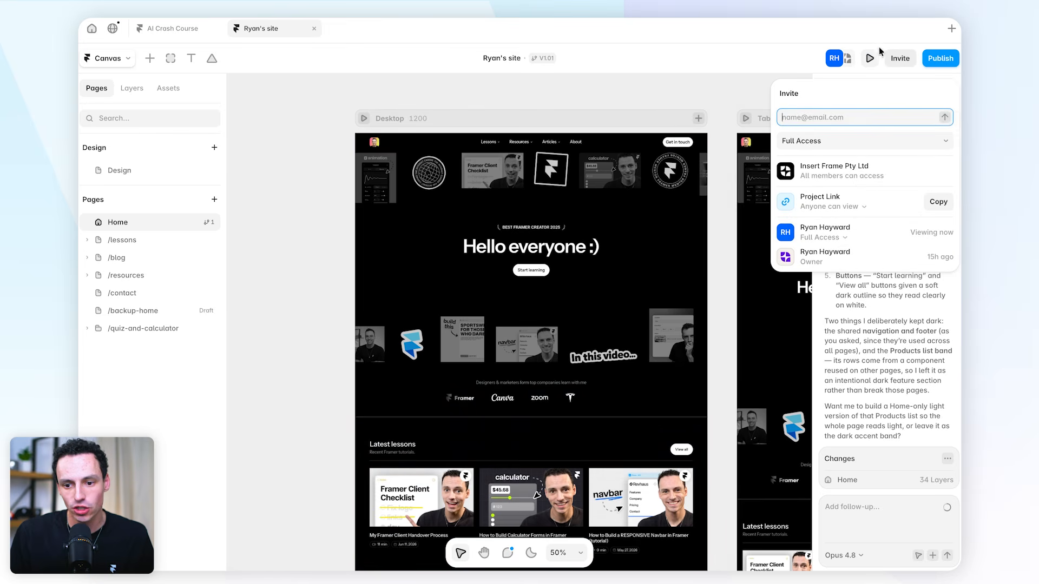
pyautogui.click(931, 210)
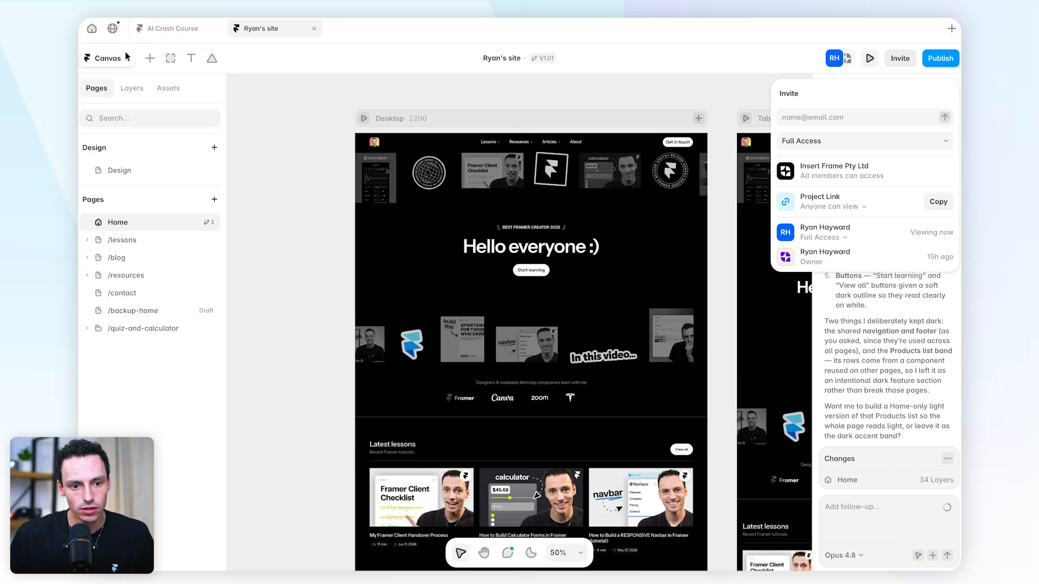
# Switch from the canvas to the CMS and open the Articles collection
pyautogui.click(122, 58)
pyautogui.click(119, 127)
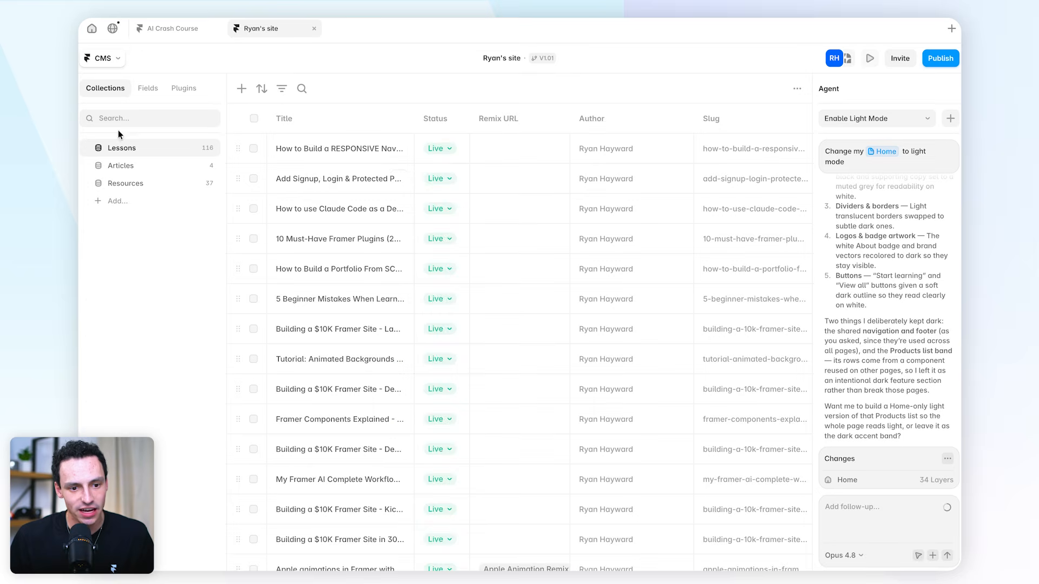
pyautogui.click(135, 166)
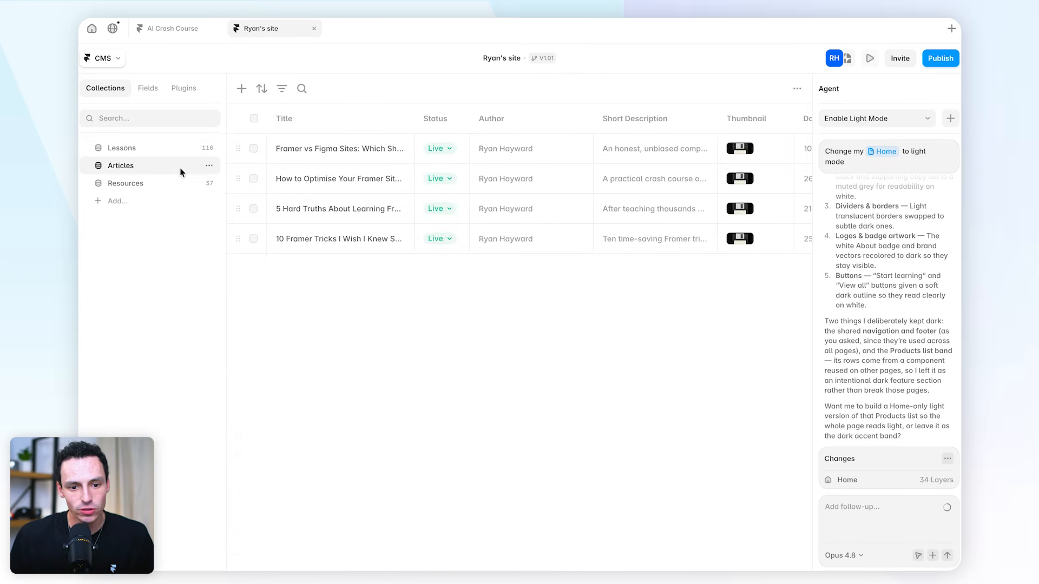
# Switch to Claude, ask "Hey! Create a new article in my Articles collection" with the copied project link, and approve the external agent's edit access
pyautogui.hotkey('ctrl', 'Left')
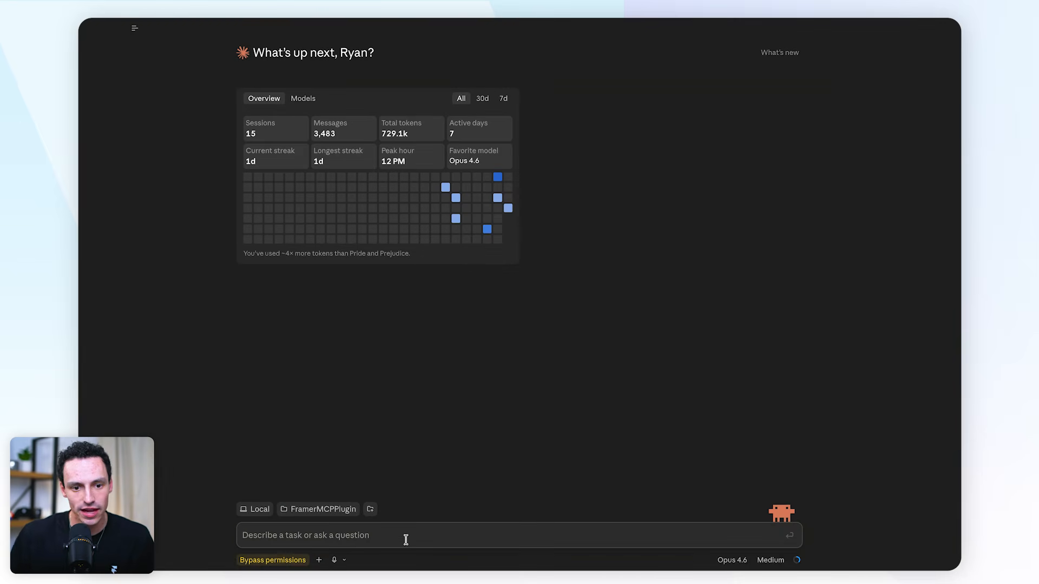
pyautogui.write('Hey! Create a ne')
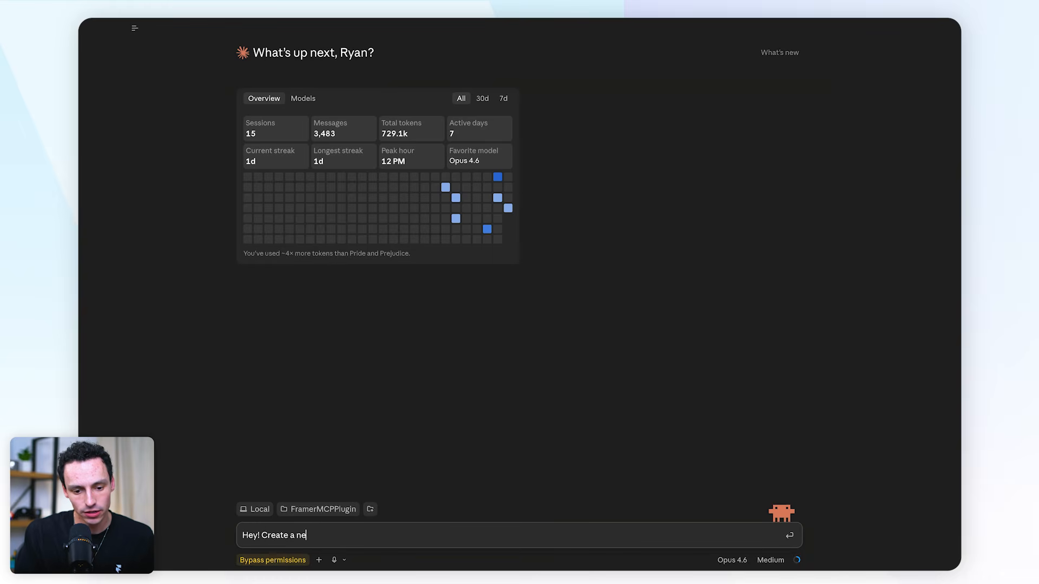
pyautogui.write('w article in my Articles collection')
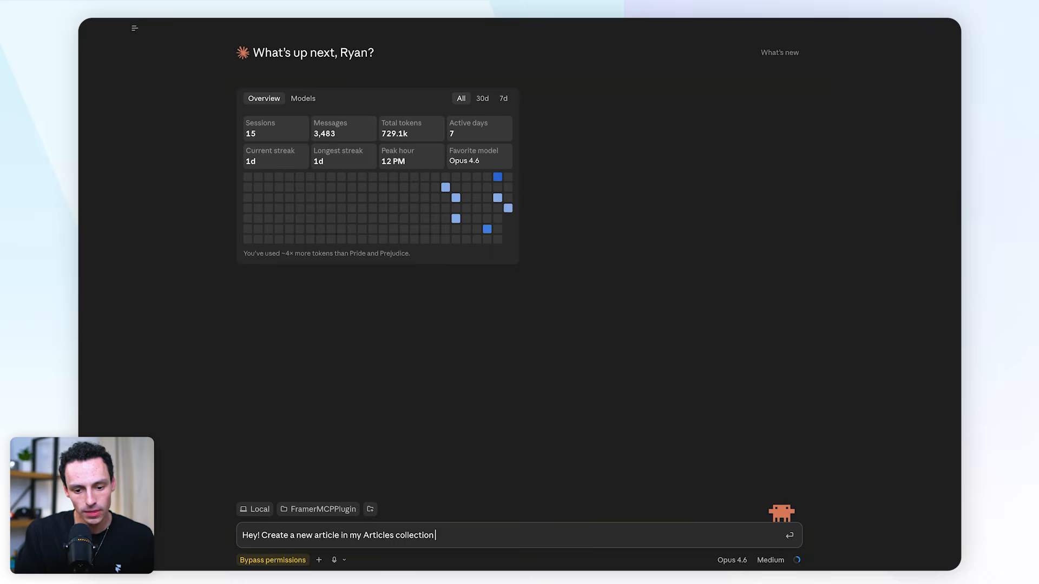
pyautogui.hotkey('ctrl', 'v')
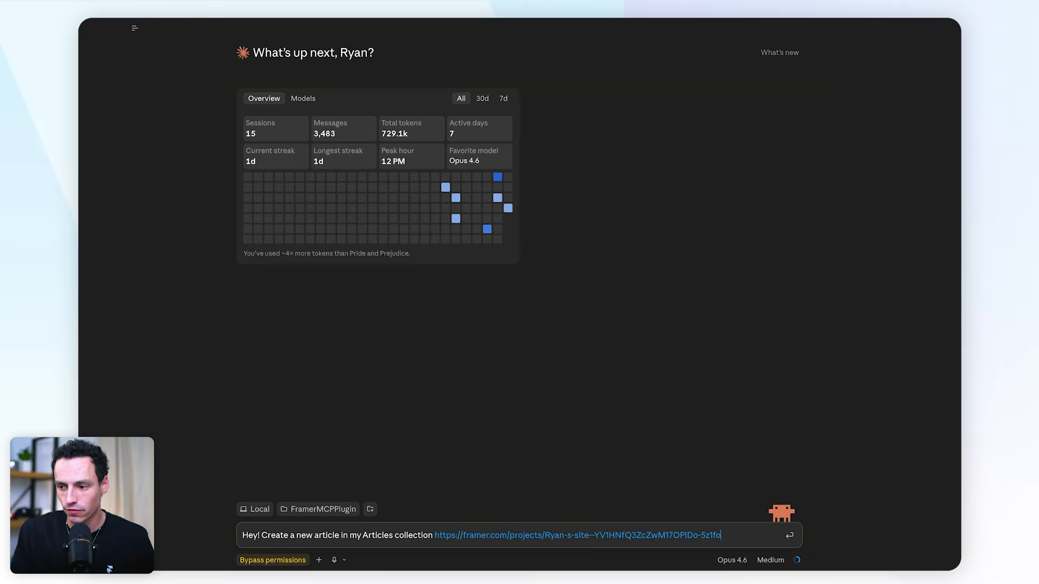
pyautogui.press('Return')
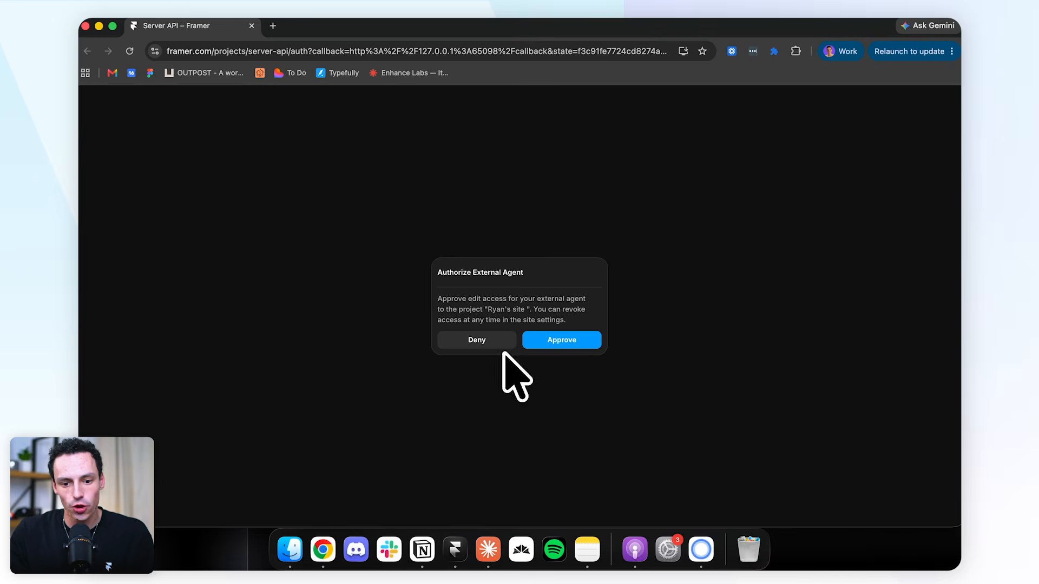
pyautogui.click(583, 344)
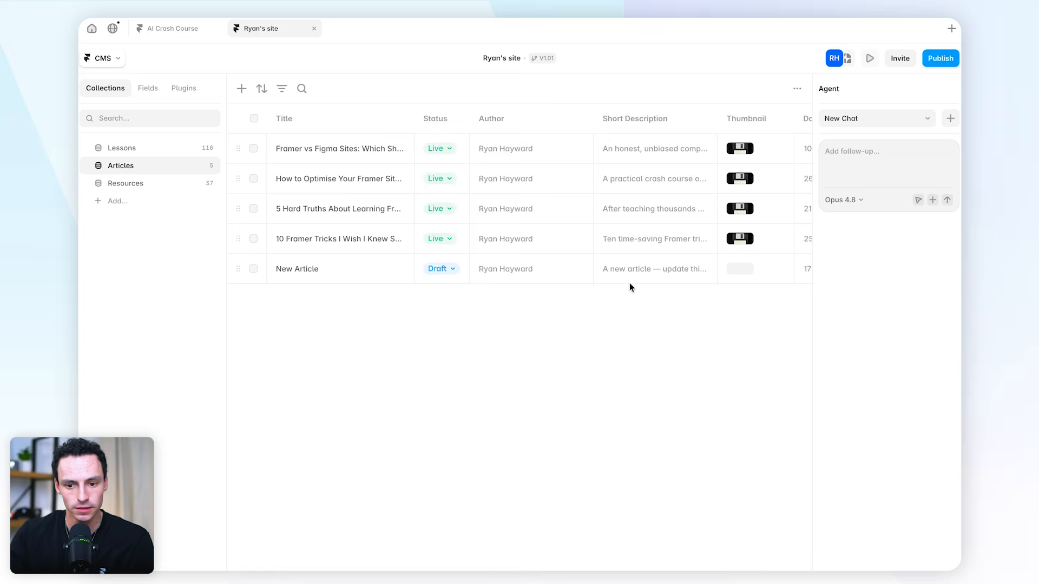
# Review the new draft article's field values across the columns of the Articles collection
pyautogui.hscroll(10, 629, 282)
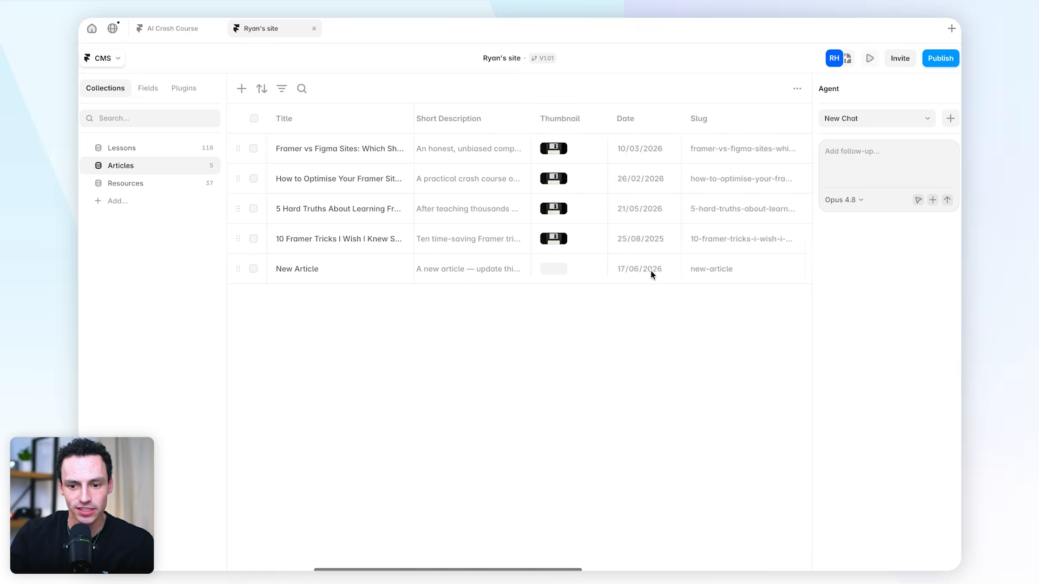
pyautogui.hscroll(2, 611, 269)
pyautogui.hscroll(-10, 590, 269)
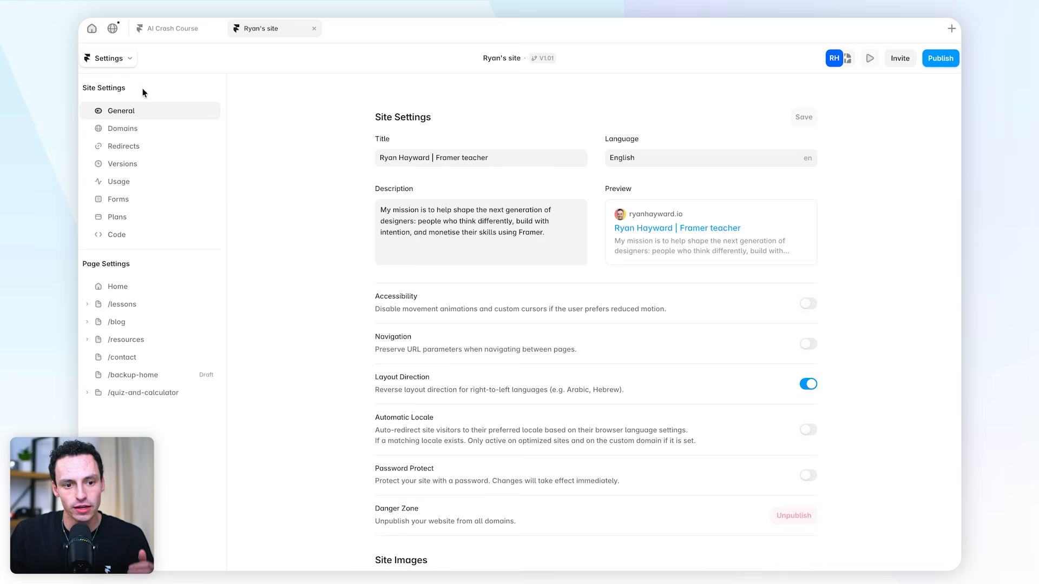
# Open the site's Usage settings, and examine the included AI credits for each plan on Framer's website
pyautogui.click(118, 181)
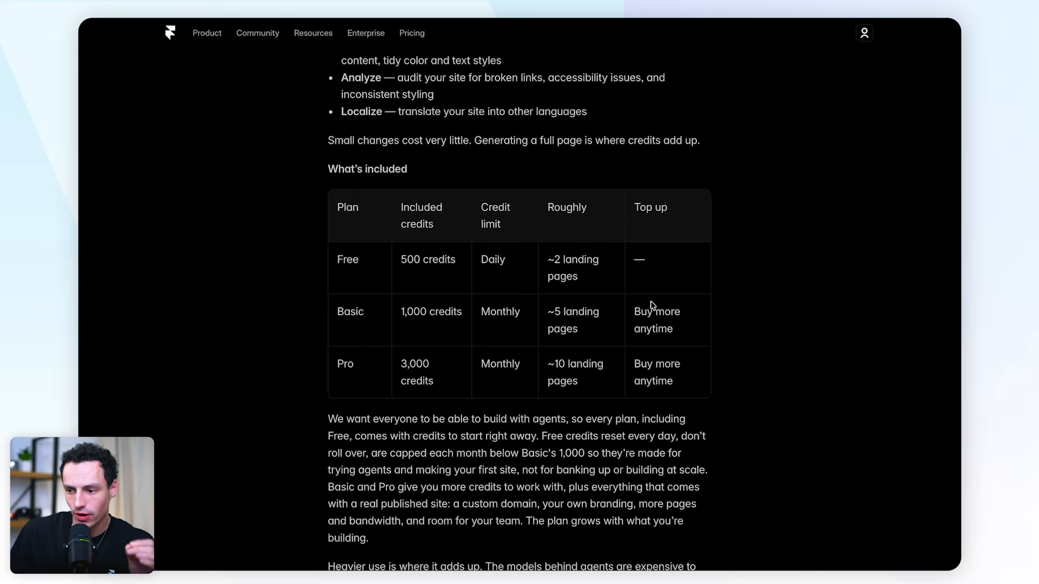
pyautogui.click(448, 264)
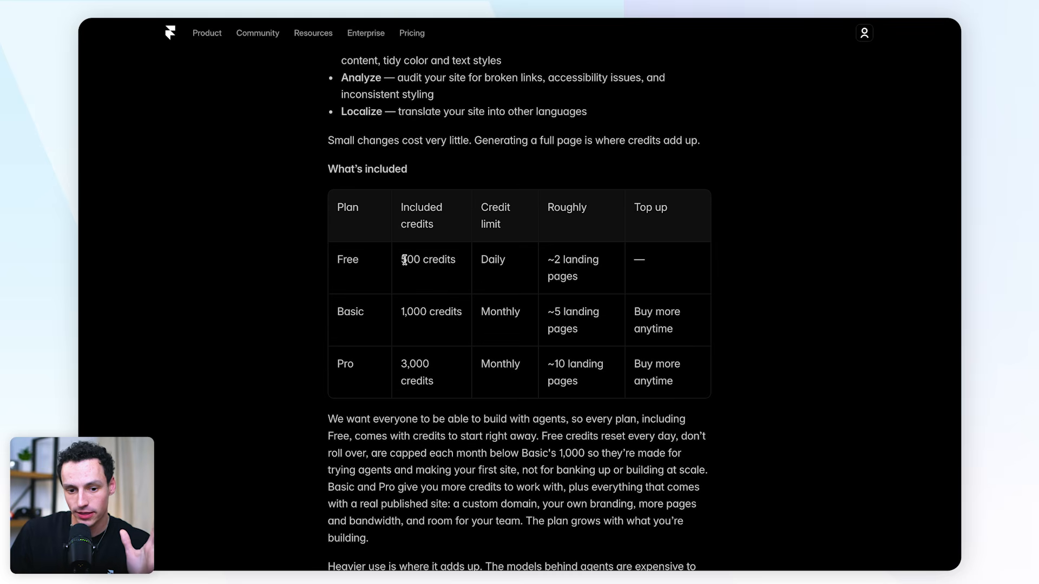